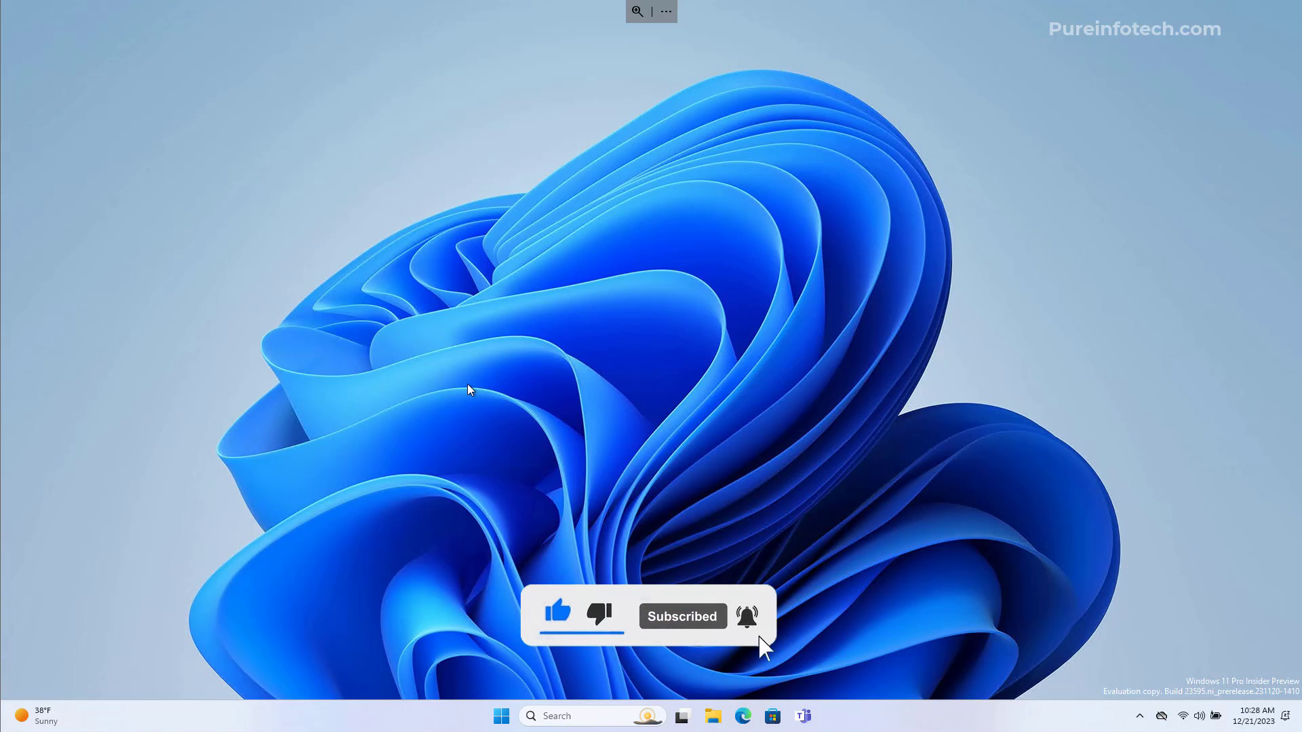
# - In Control Panel's Power Options, uncheck Turn on fast startup and save the change
pyautogui.press('super')
pyautogui.write('con')
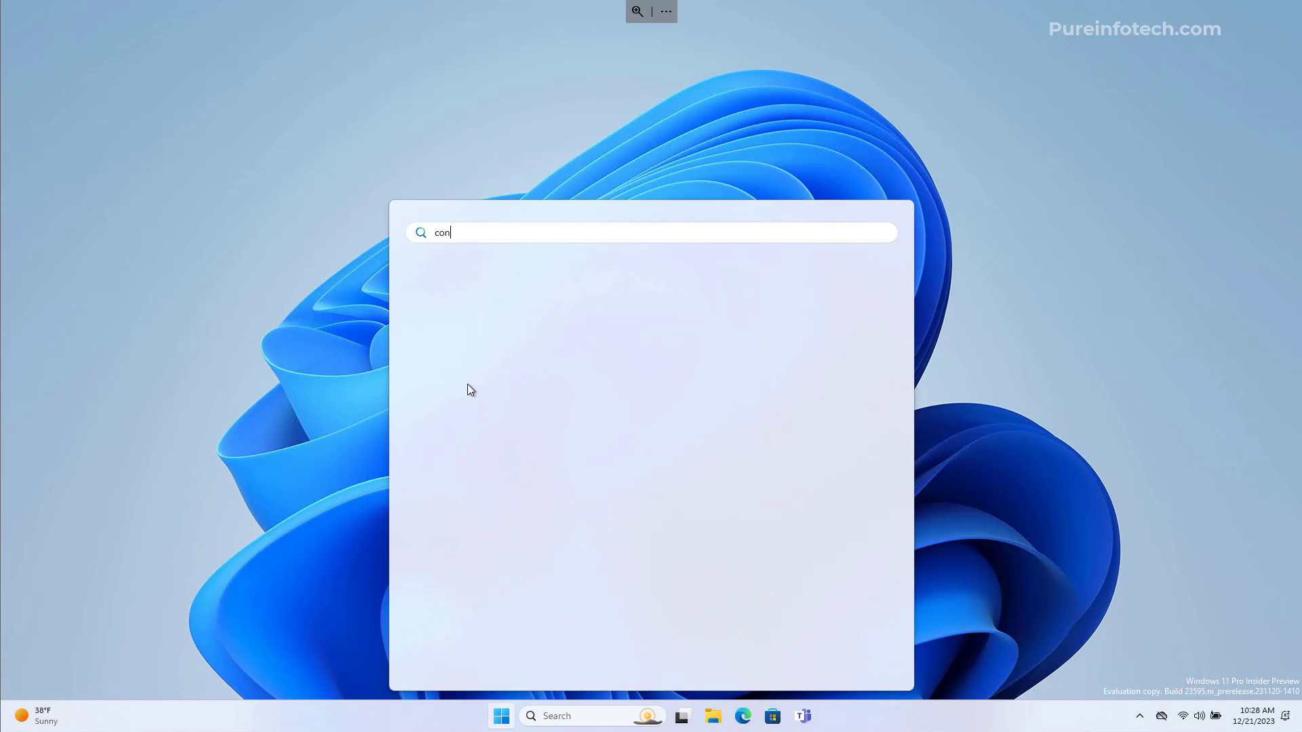
pyautogui.write('trol')
pyautogui.click(468, 340)
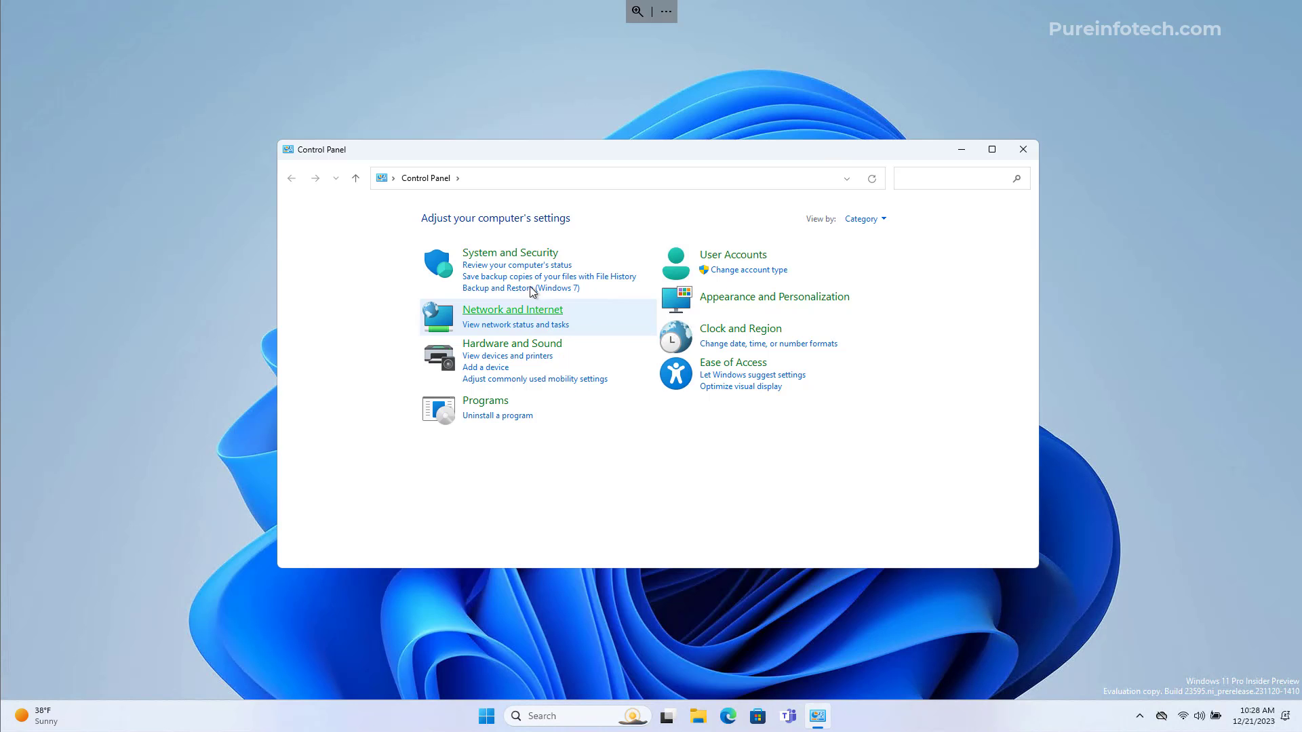
pyautogui.click(513, 344)
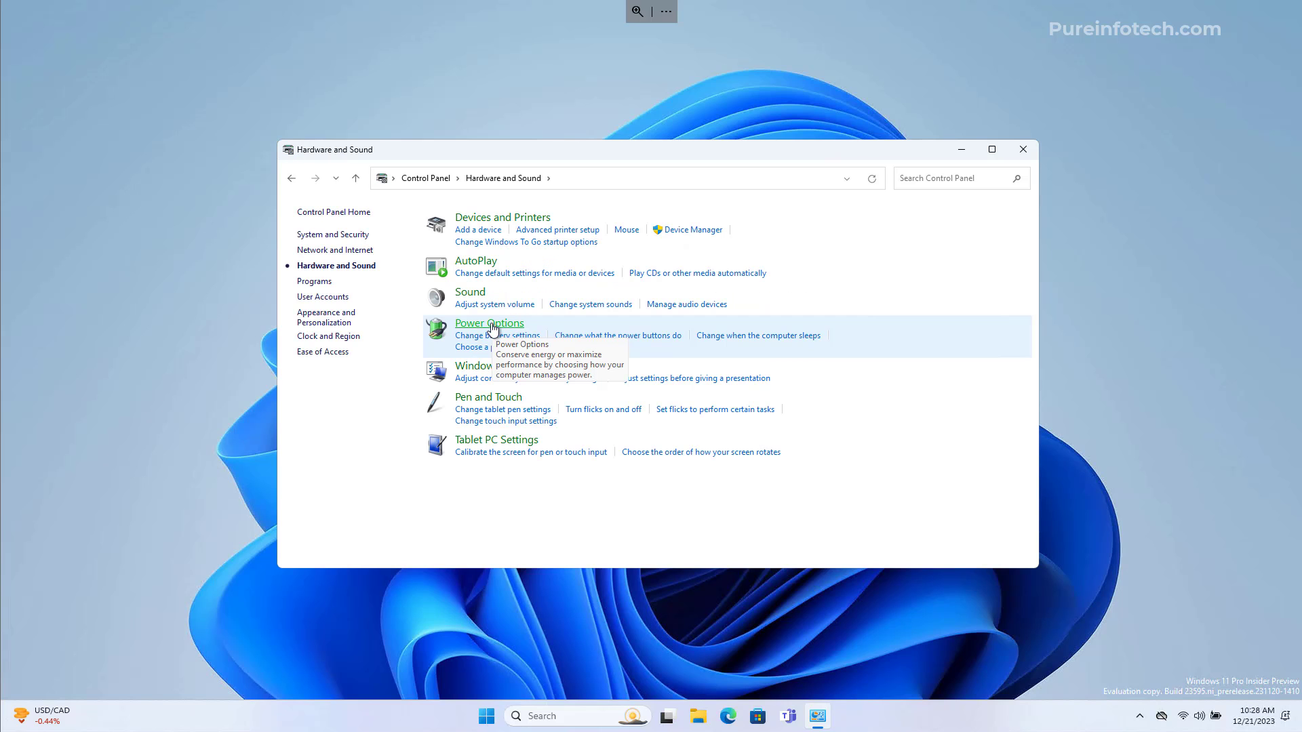
pyautogui.click(492, 328)
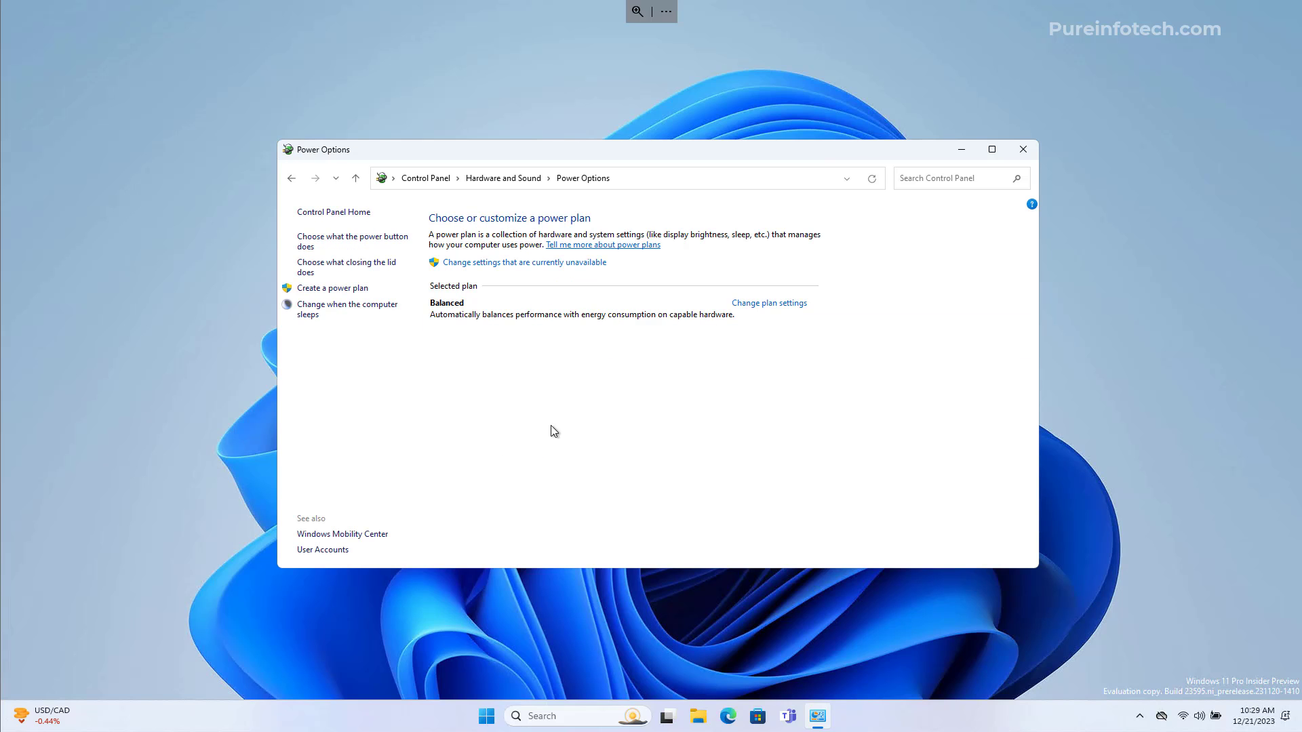
pyautogui.click(322, 242)
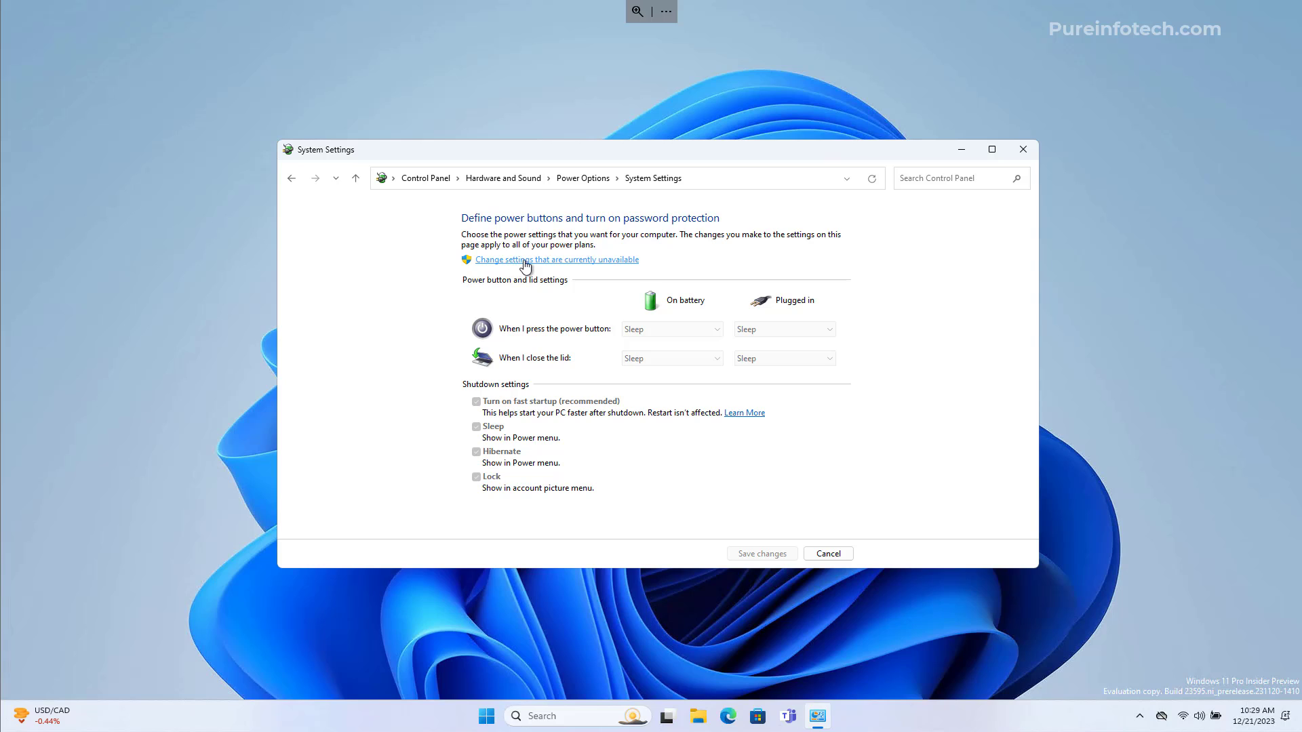
pyautogui.click(557, 260)
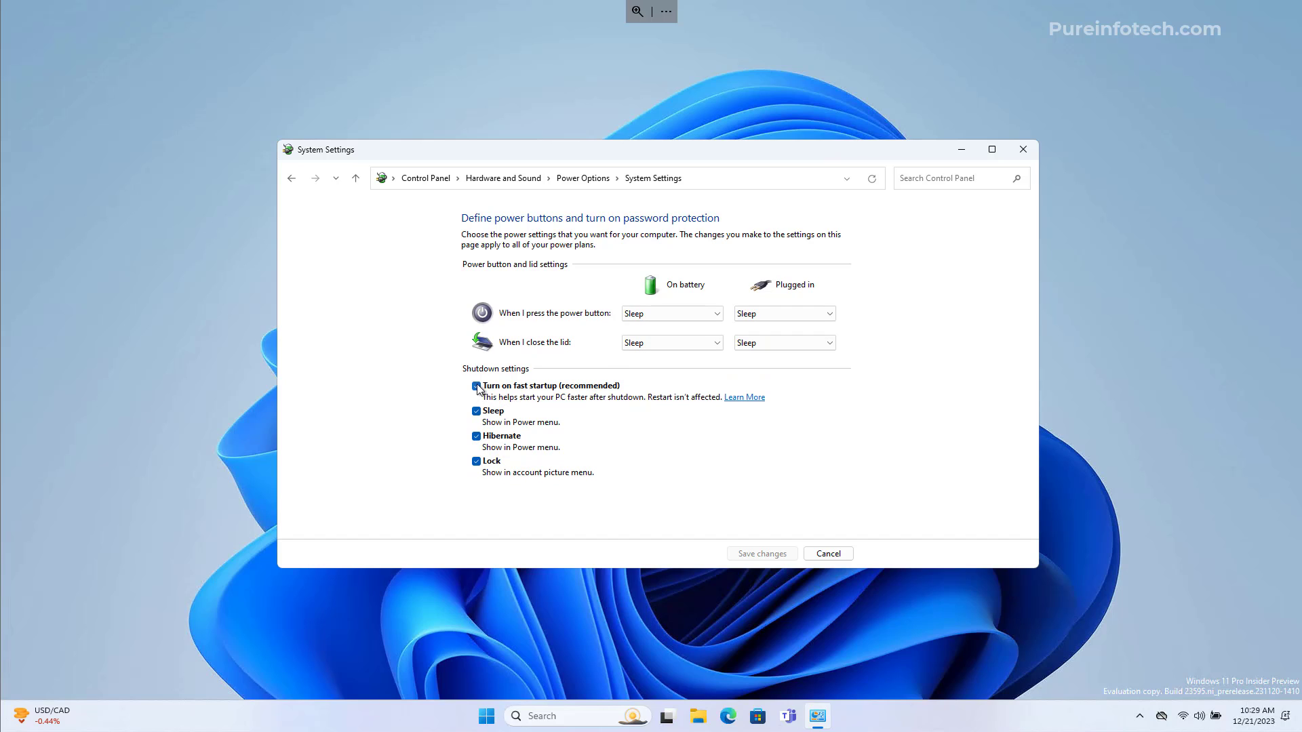
pyautogui.click(476, 386)
pyautogui.click(752, 556)
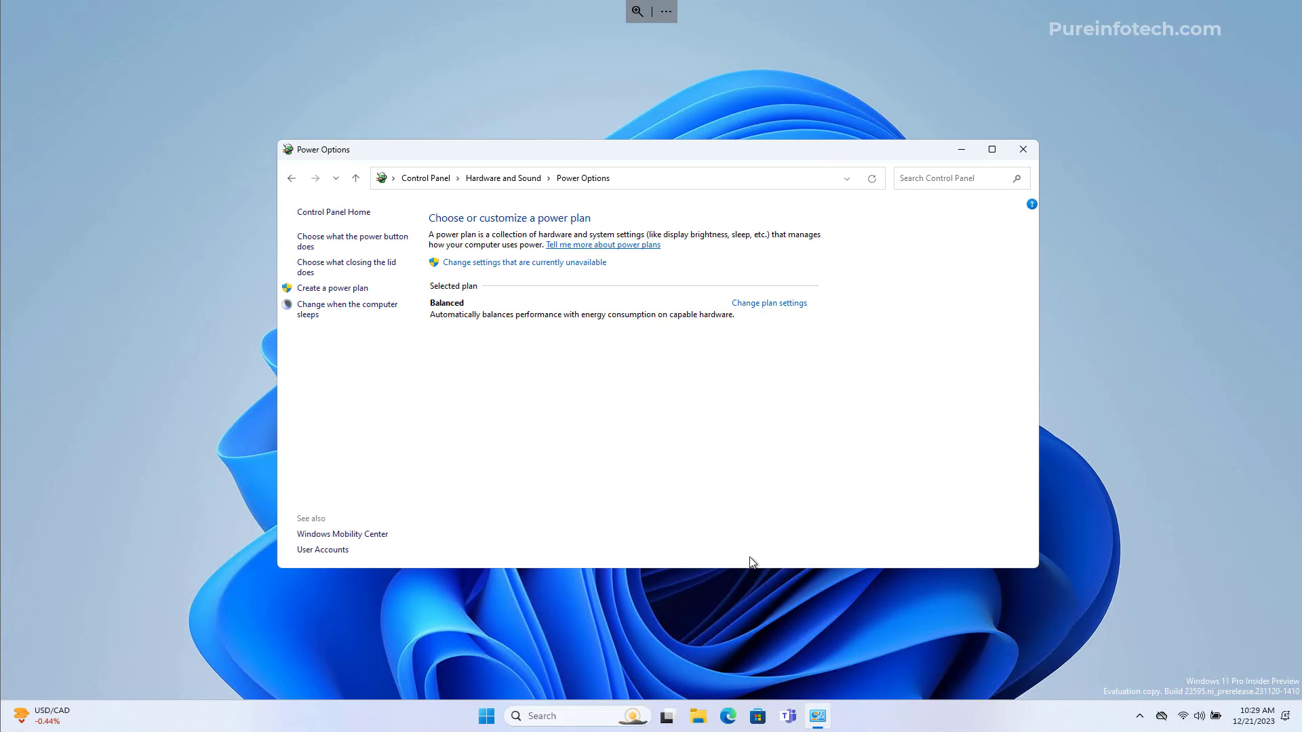
# - Return to the power button settings and re-enable Turn on fast startup
pyautogui.click(393, 242)
pyautogui.click(529, 260)
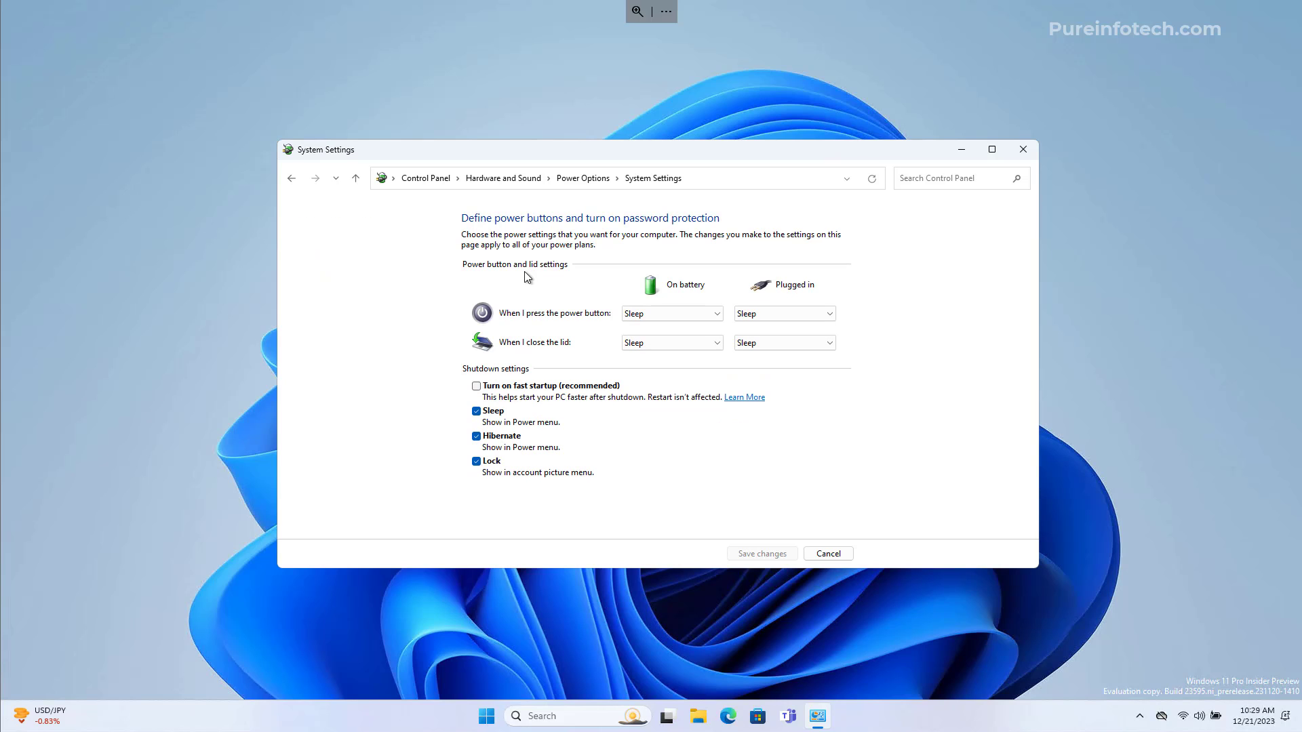
pyautogui.click(476, 387)
# - Close the power settings window and open a Command Prompt tab in an administrator Windows Terminal
pyautogui.click(768, 554)
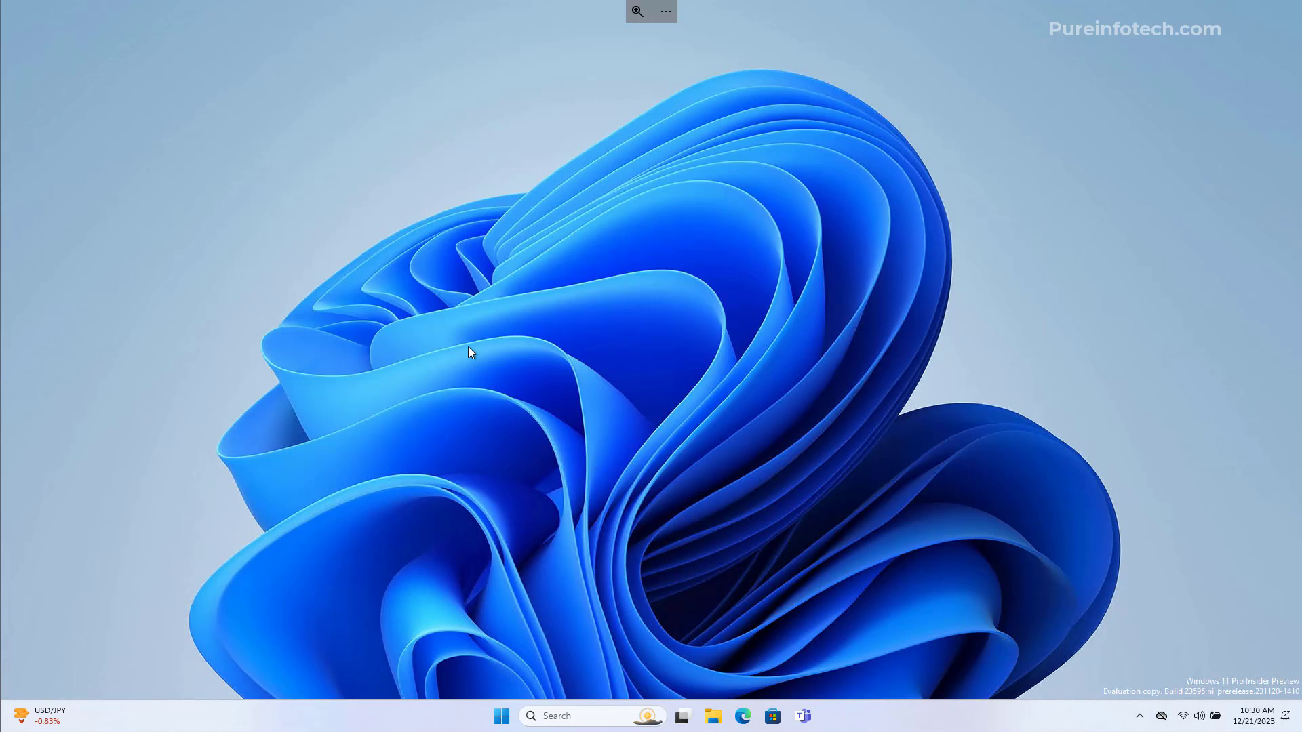
pyautogui.press('super')
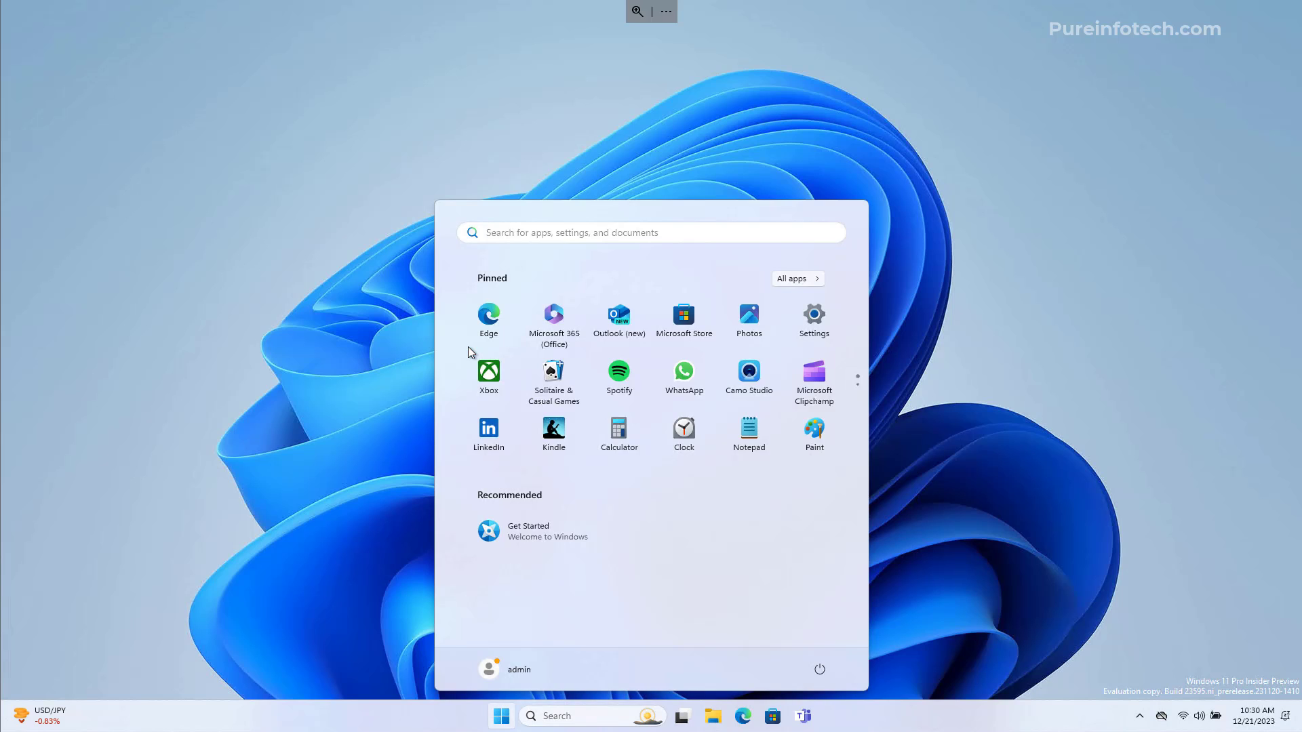
pyautogui.write('ter')
pyautogui.rightClick(468, 347)
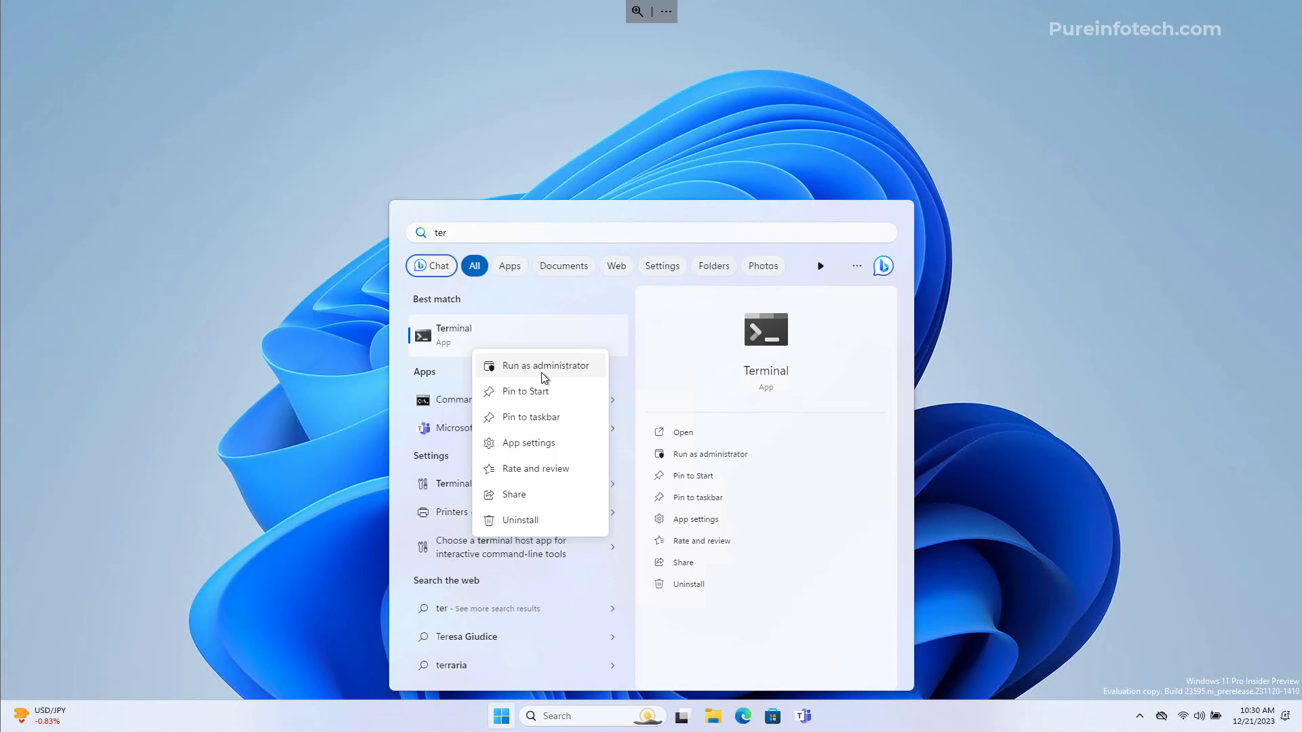
pyautogui.click(541, 366)
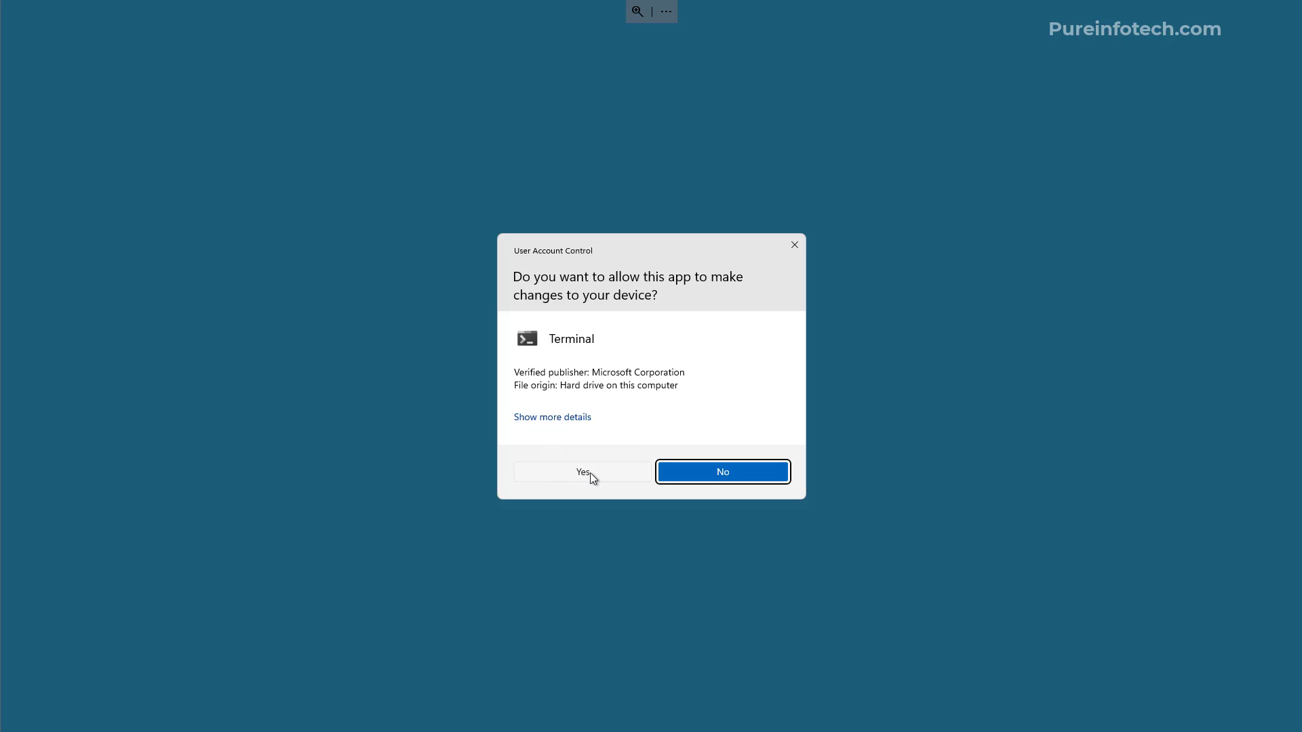
pyautogui.click(590, 473)
pyautogui.click(302, 94)
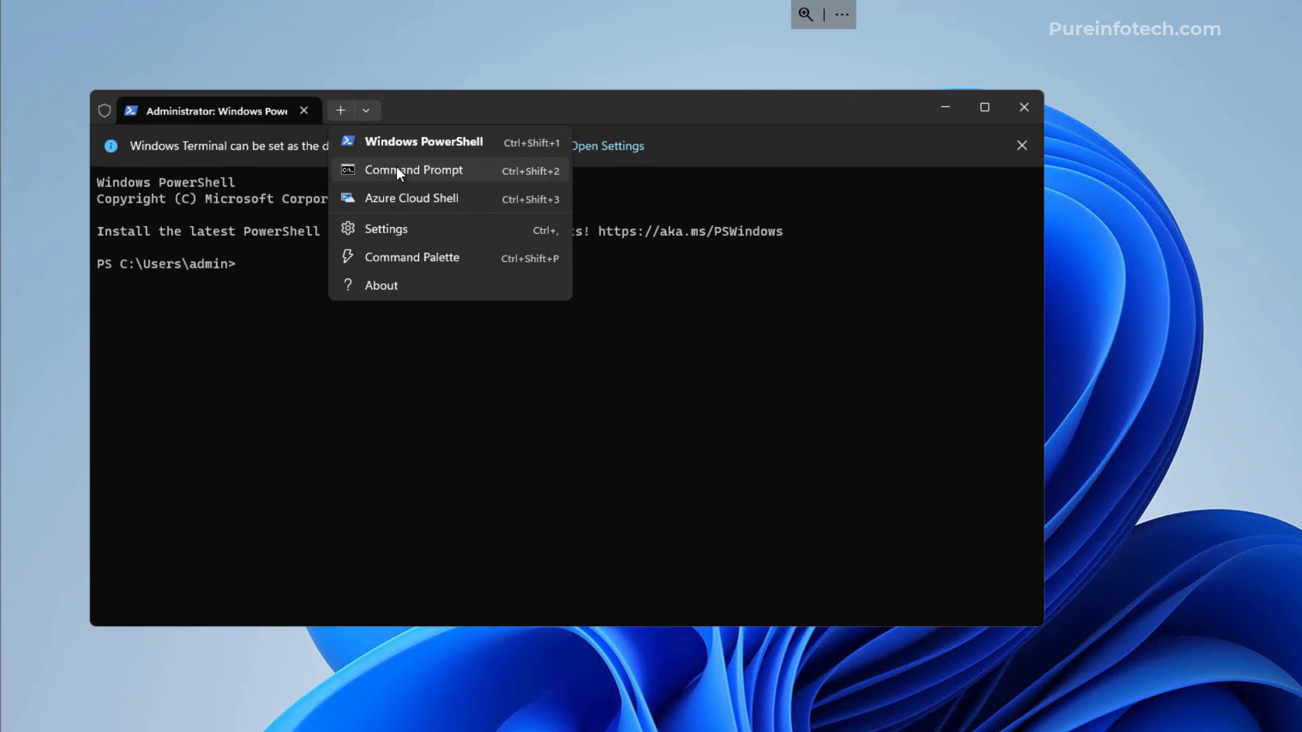
pyautogui.click(336, 140)
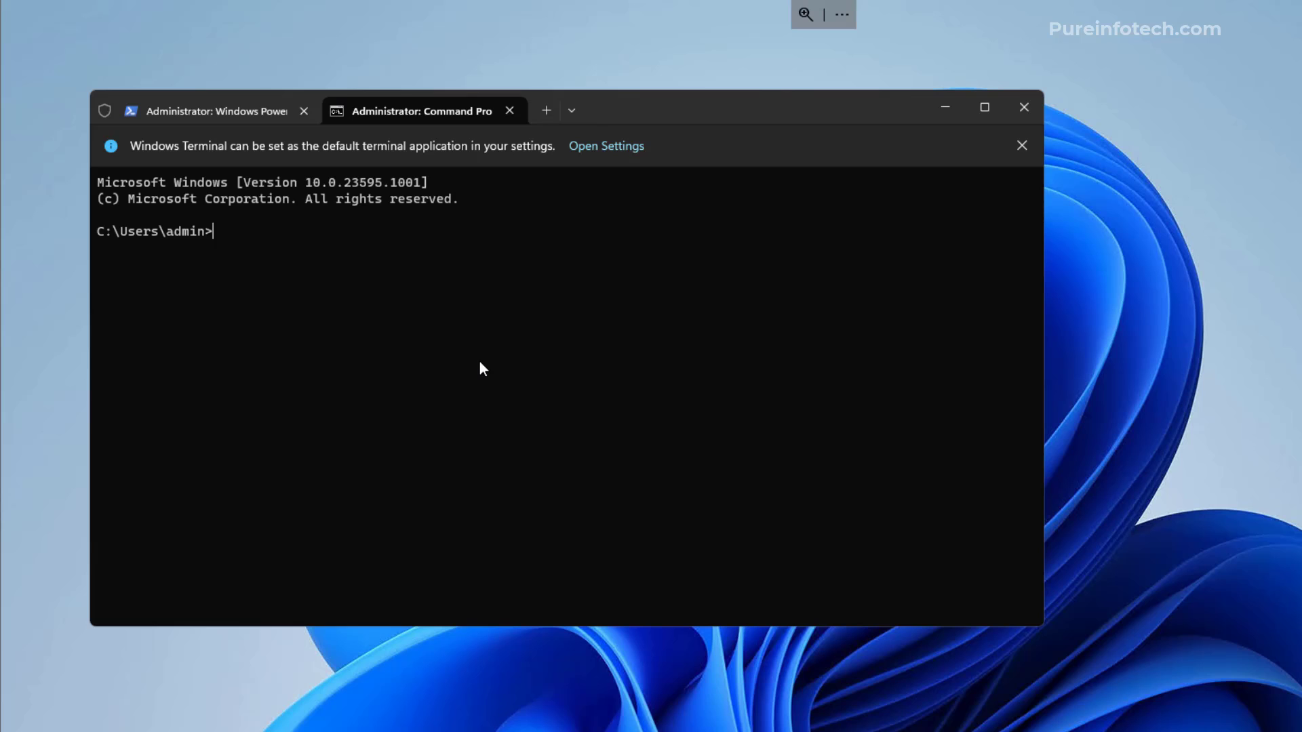
# - Run powercfg /h off to turn hibernation off
pyautogui.write('powercfg /h off')
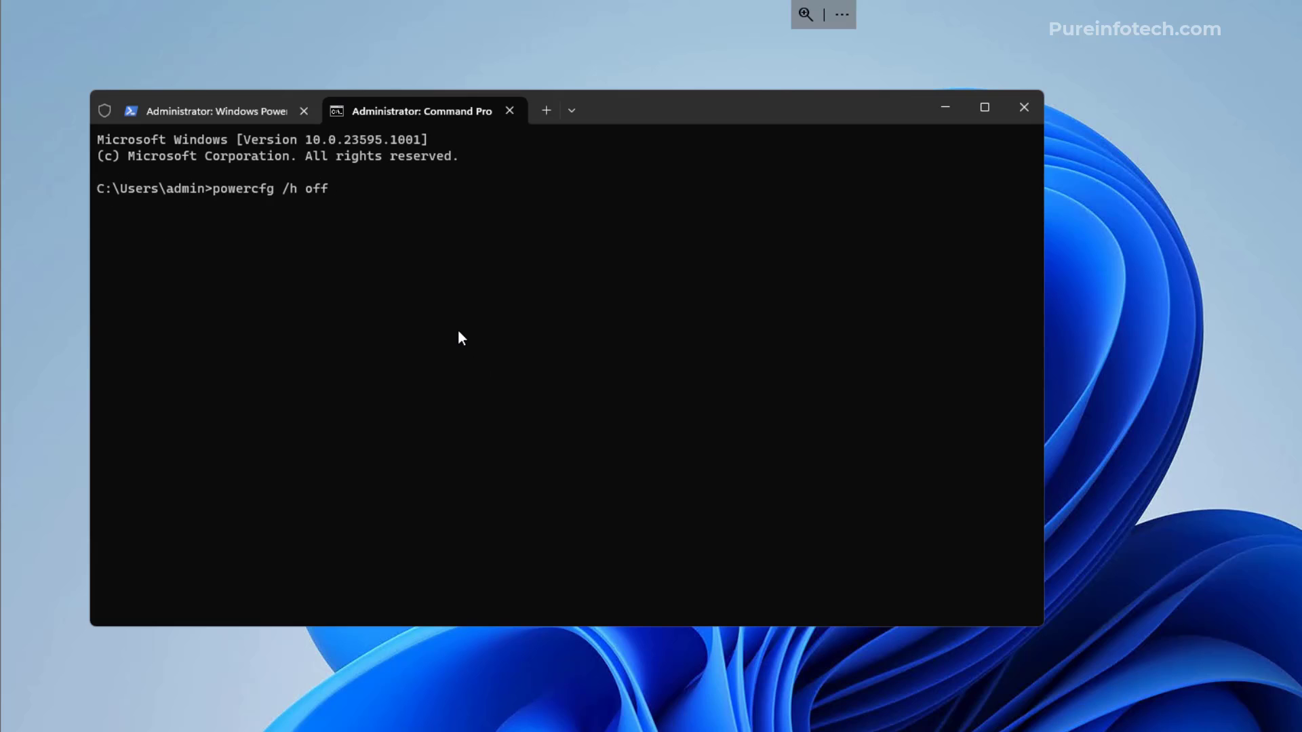
pyautogui.moveTo(645, 121); pyautogui.dragTo(776, 185)
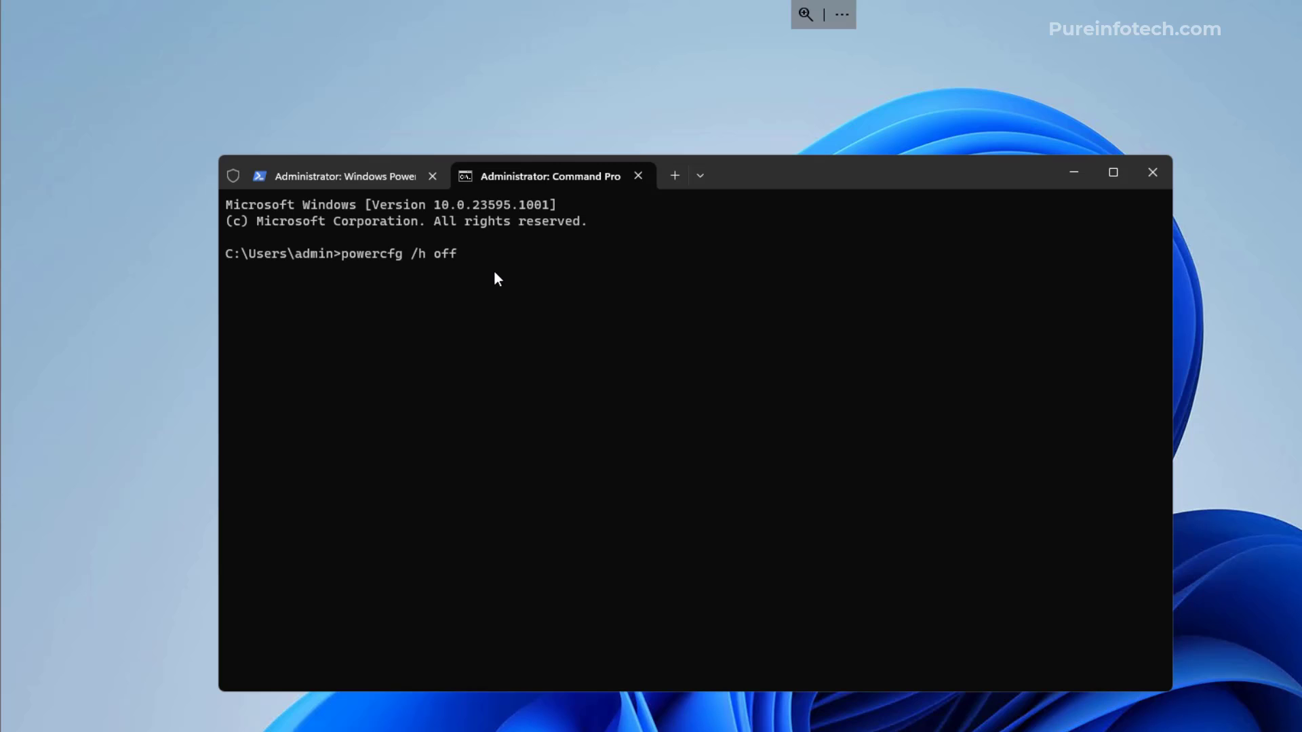
pyautogui.press('Return')
# - Edit the previous command to powercfg /h on and run it
pyautogui.press('Up')
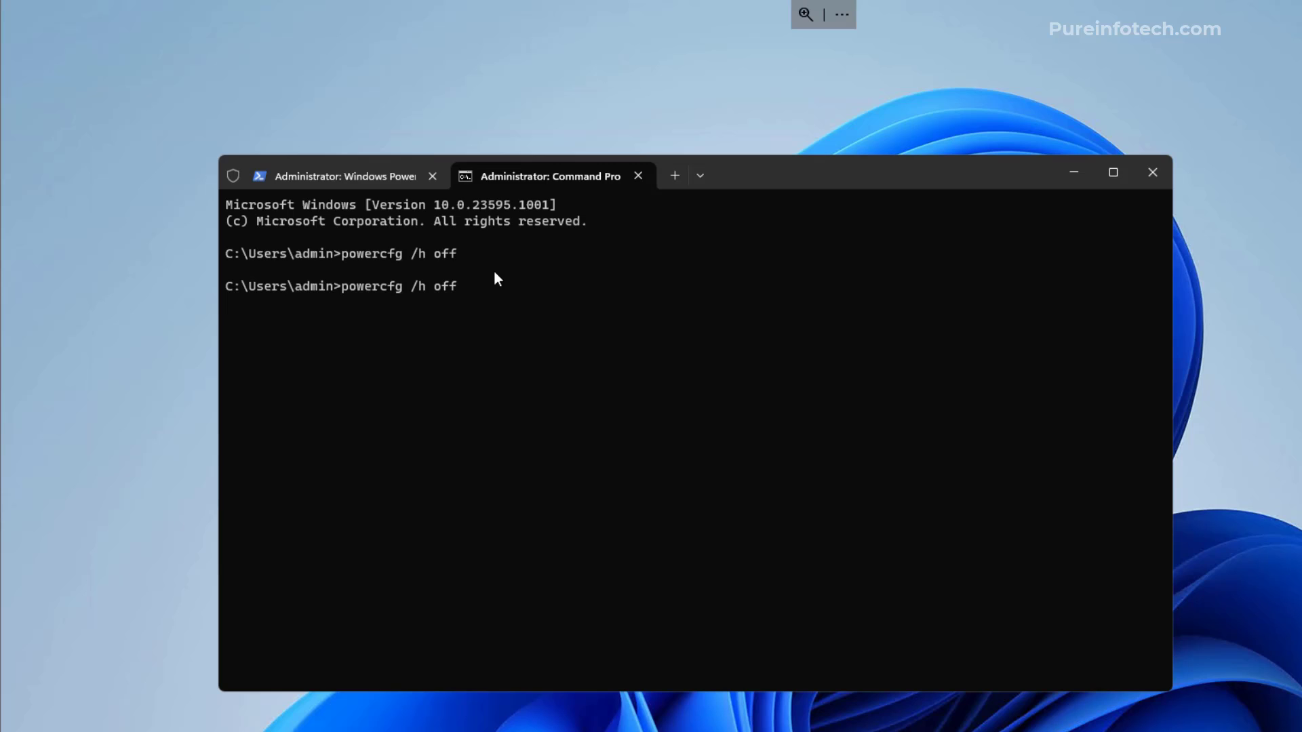
pyautogui.press('BackSpace')
pyautogui.press('BackSpace')
pyautogui.write('n')
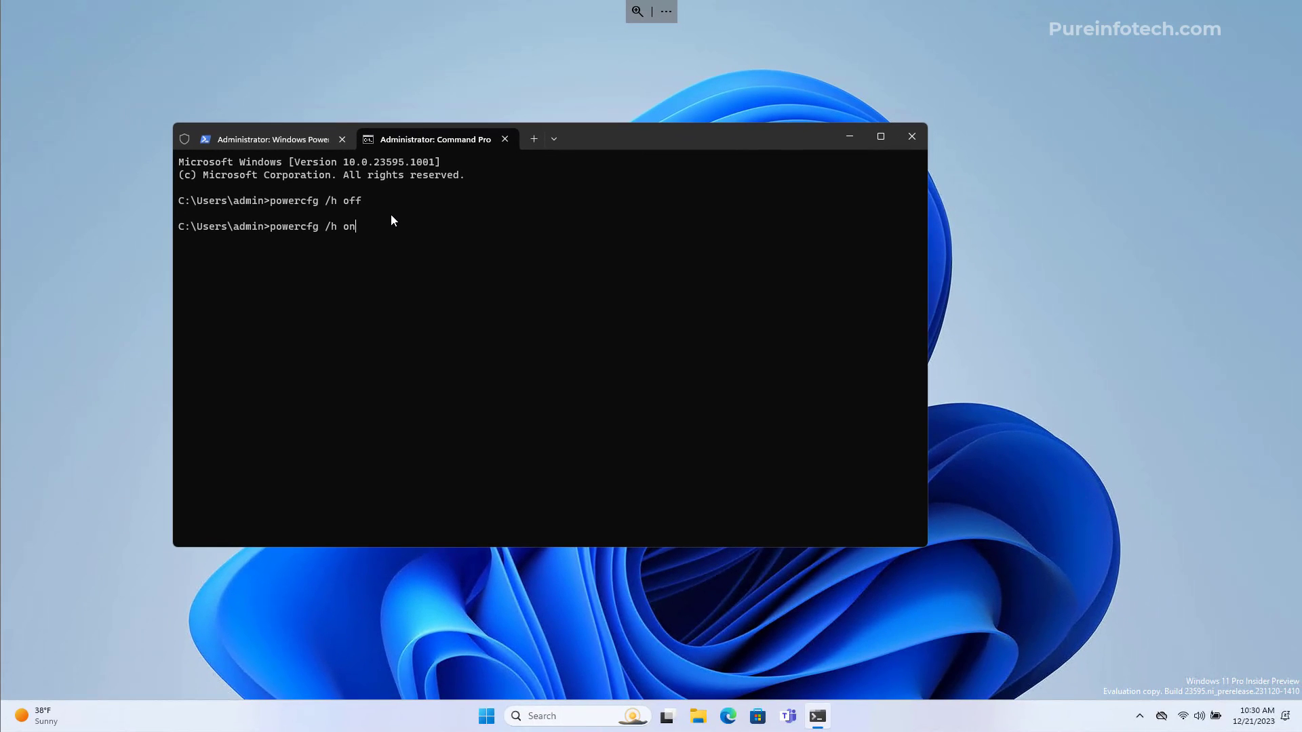
pyautogui.press('Return')
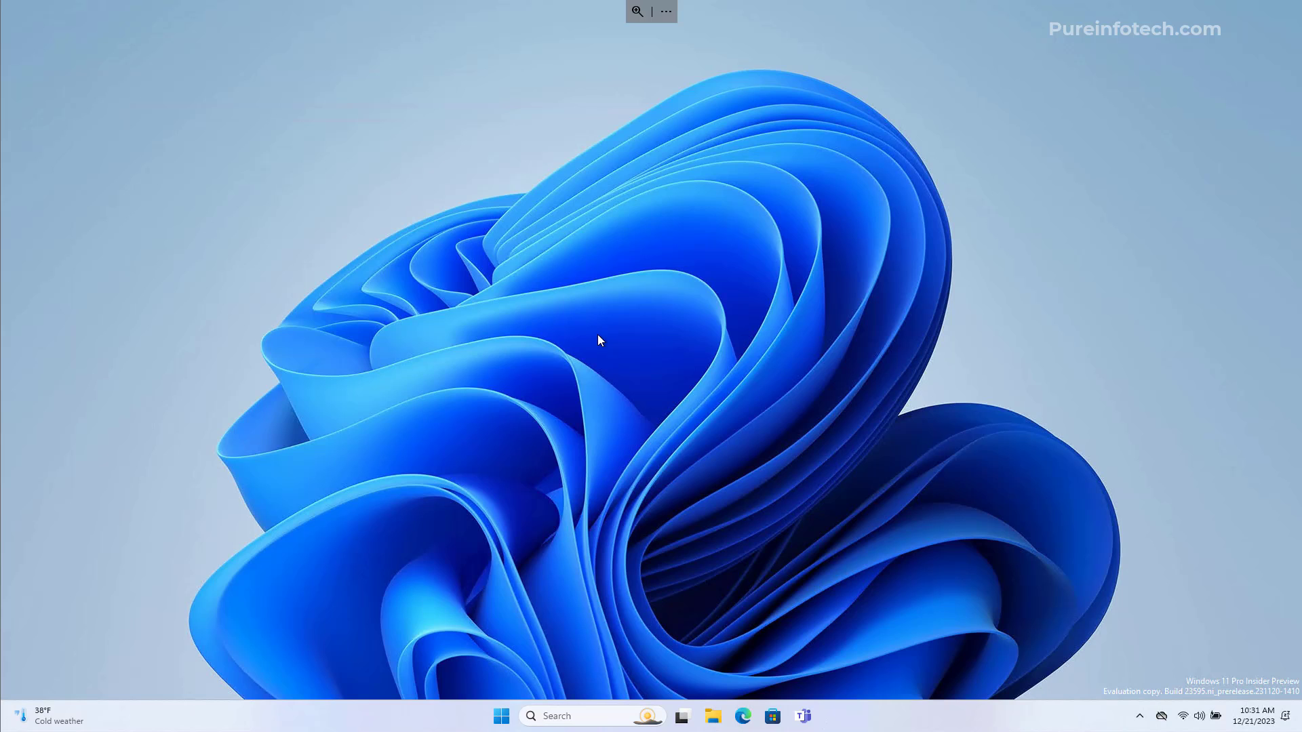
# - Open Local Group Policy Editor to Computer Configuration > Administrative Templates > System > Shutdown
pyautogui.press('super')
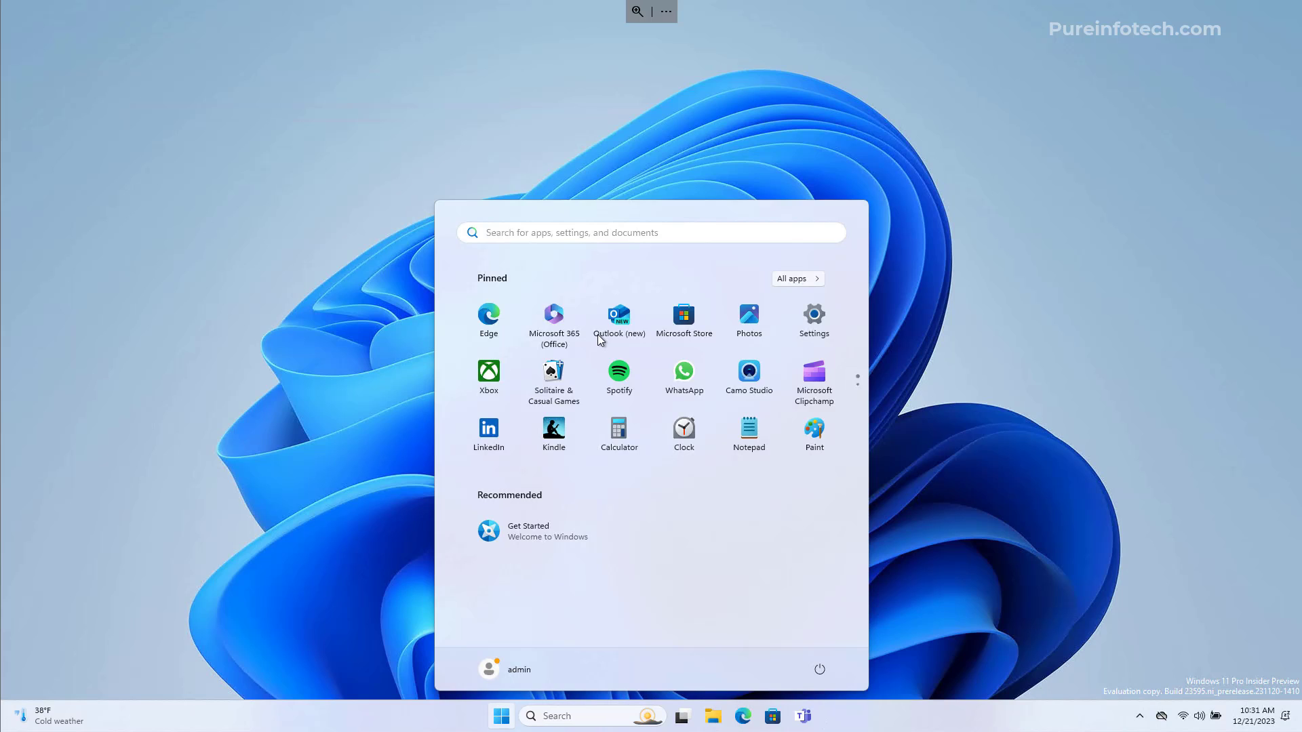
pyautogui.write('group')
pyautogui.click(590, 339)
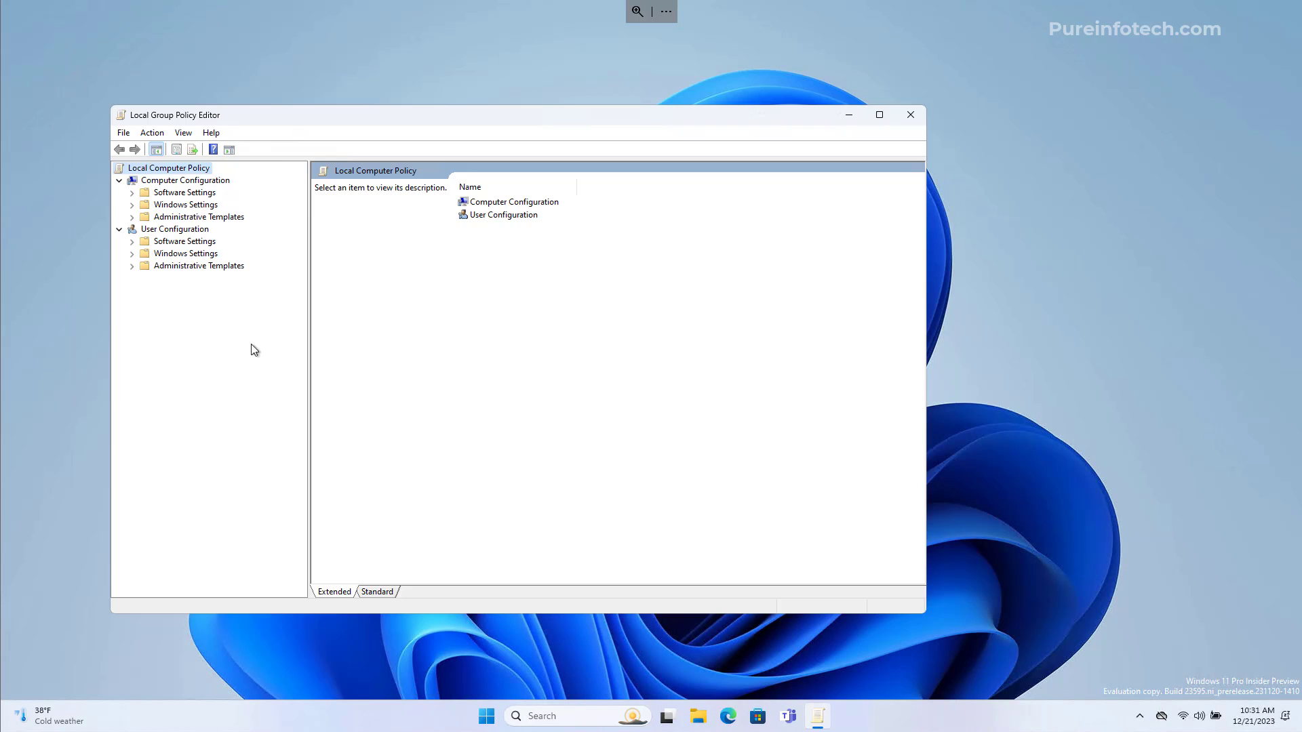
pyautogui.click(194, 182)
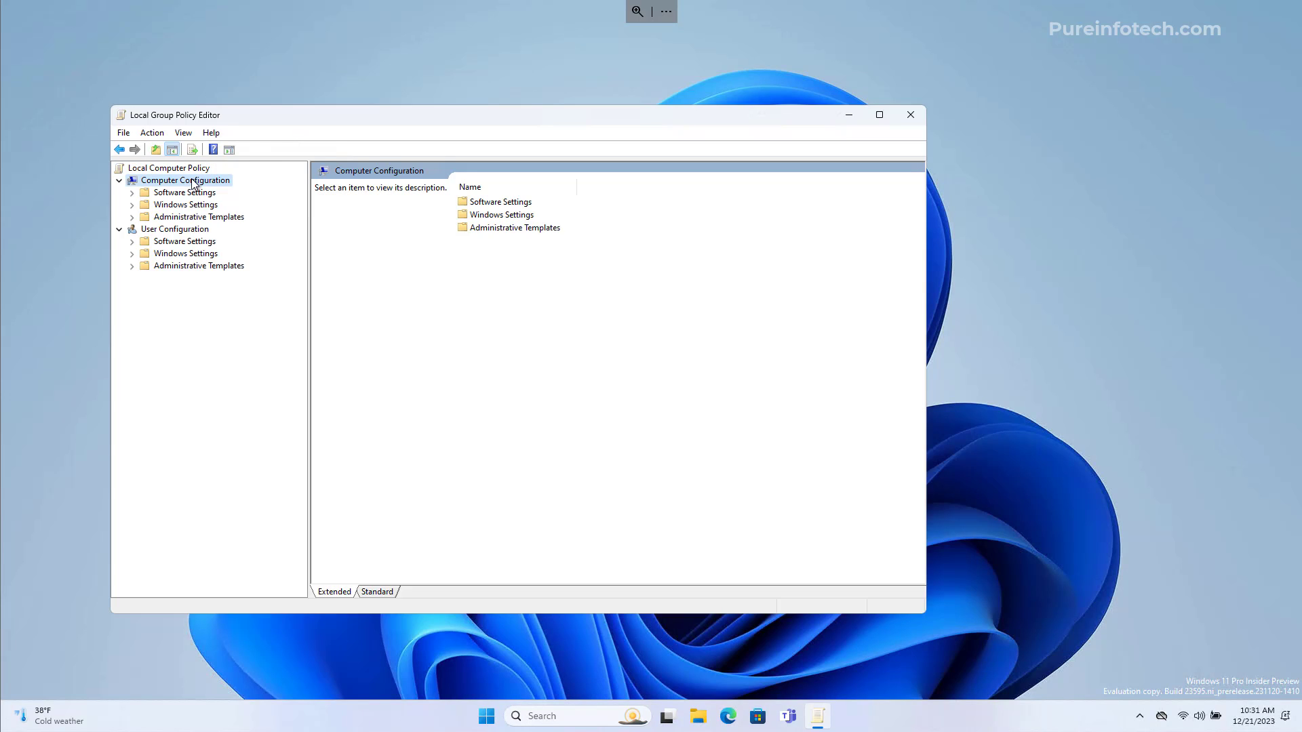
pyautogui.doubleClick(198, 217)
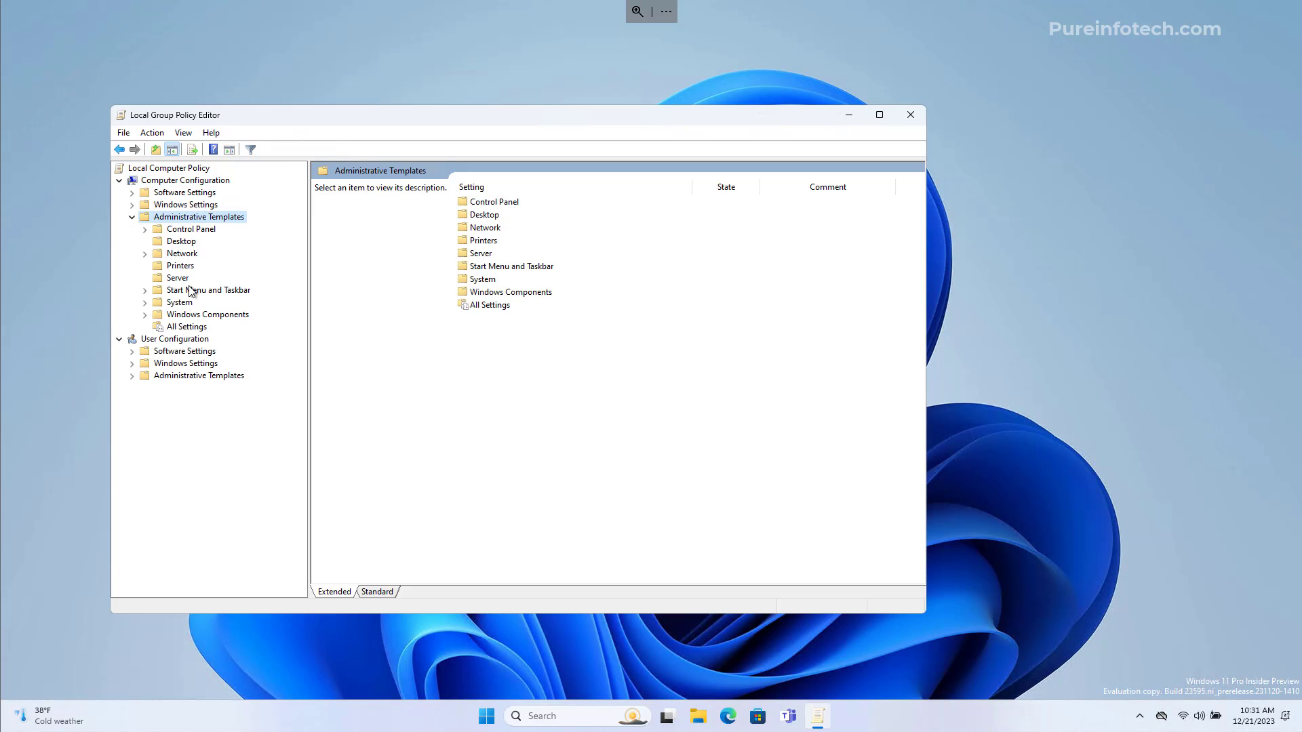
pyautogui.doubleClick(180, 303)
pyautogui.scroll(-7, 205, 316)
pyautogui.click(198, 425)
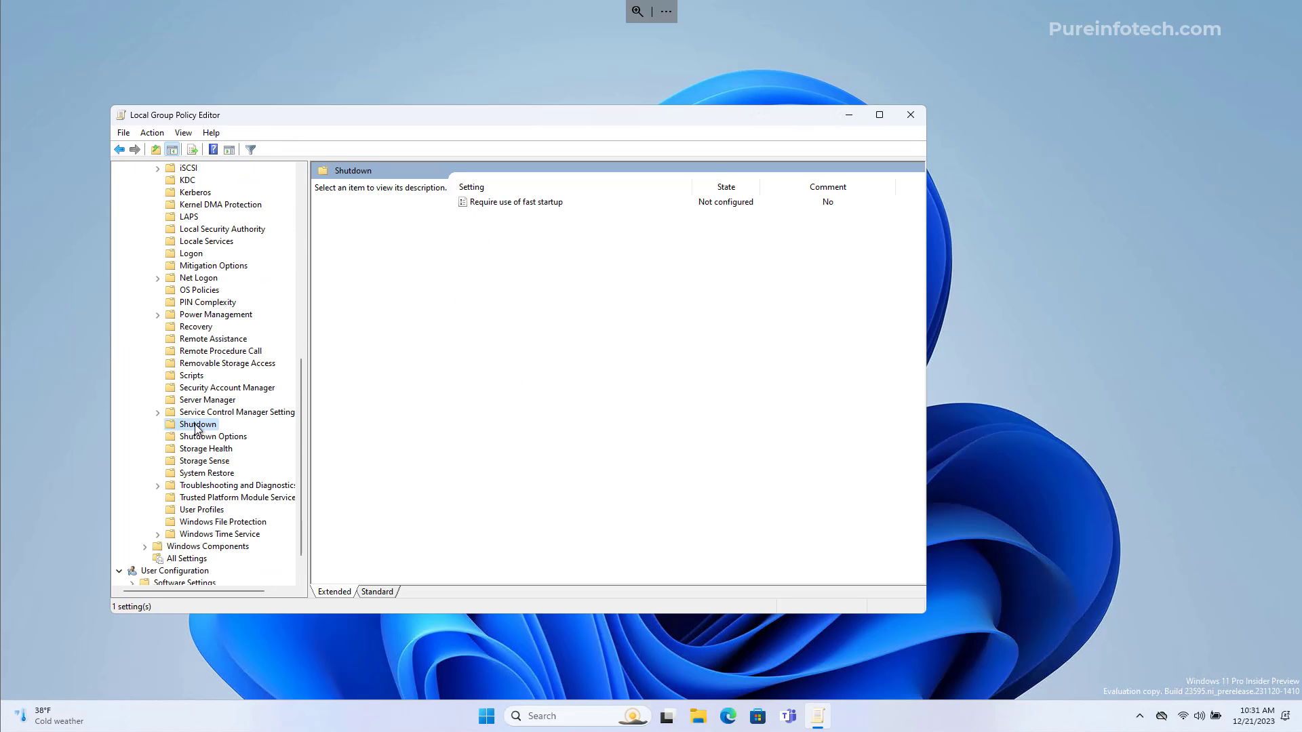
# - Set the Require use of fast startup policy to Disabled and apply it
pyautogui.doubleClick(515, 203)
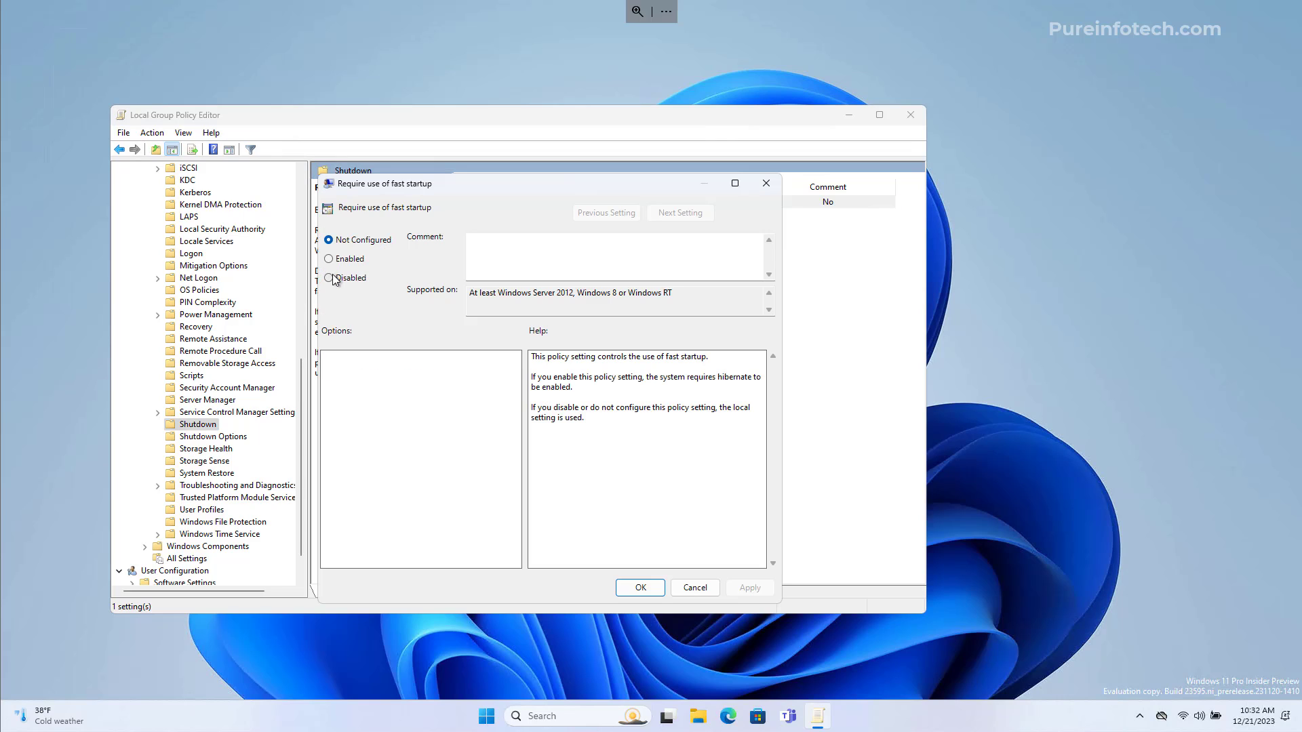
pyautogui.click(329, 278)
pyautogui.click(749, 590)
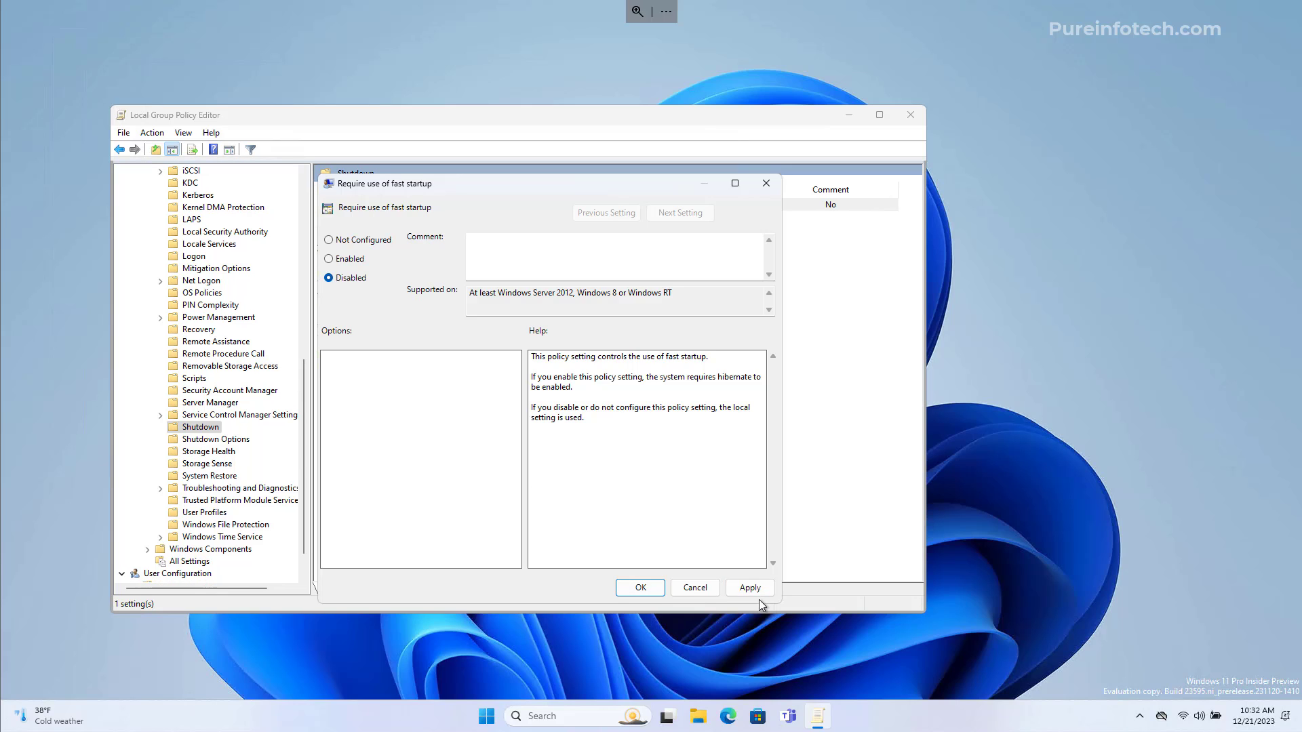
pyautogui.click(647, 590)
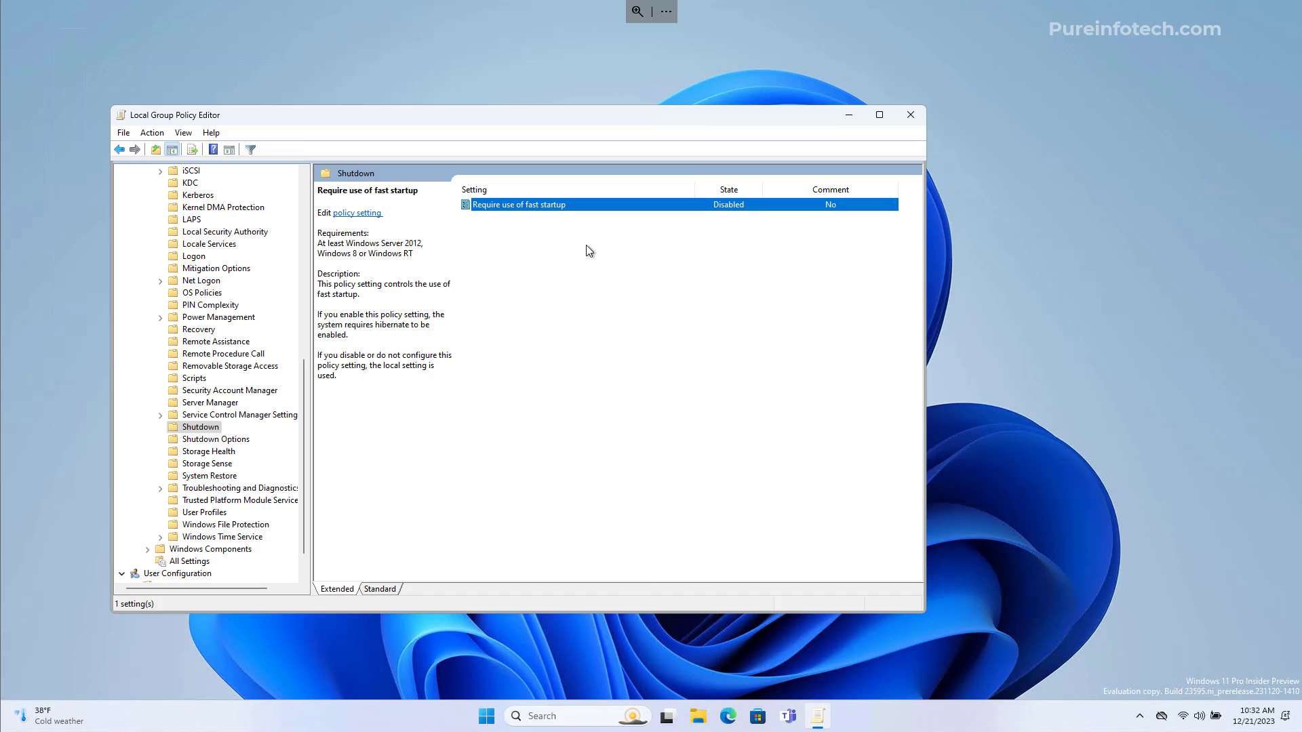
# - Set Require use of fast startup back to Not configured and confirm with Apply and OK
pyautogui.doubleClick(558, 205)
pyautogui.moveTo(242, 44); pyautogui.dragTo(565, 171)
pyautogui.click(808, 580)
pyautogui.click(670, 576)
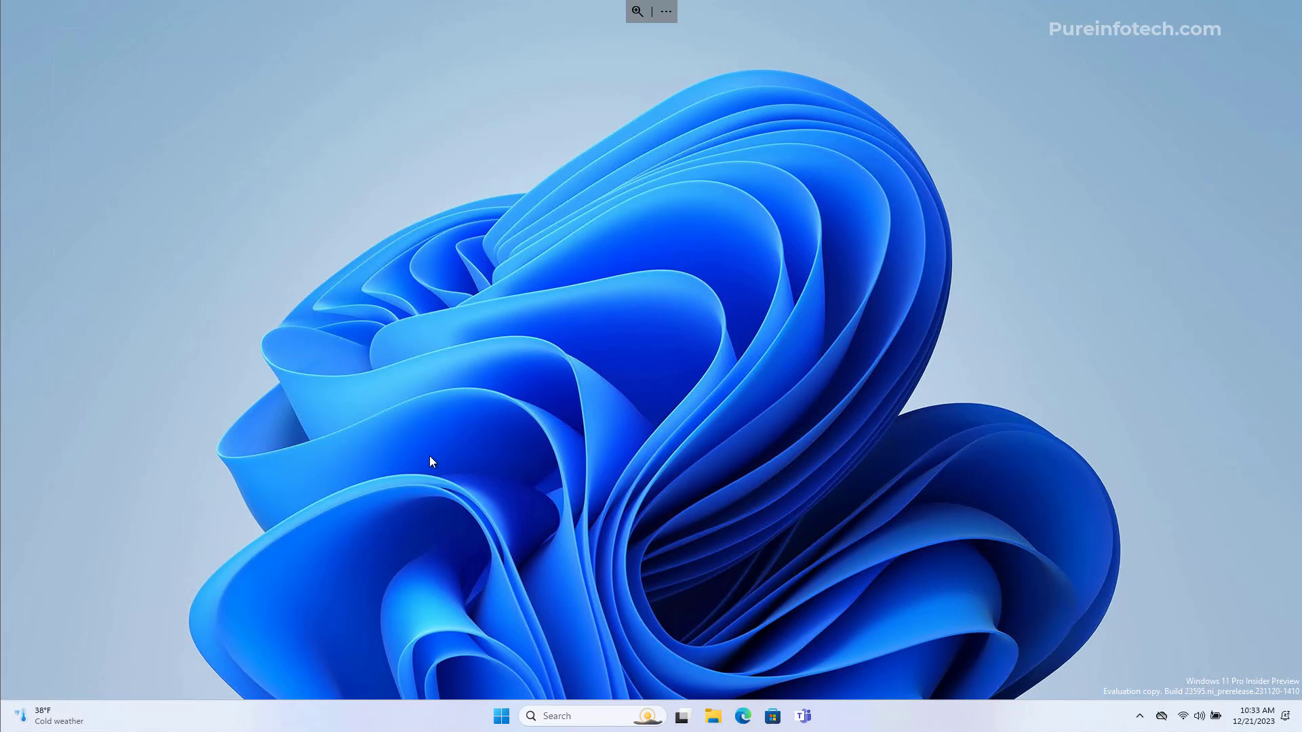
# - Launch regedit as administrator and go to HKLM\SYSTEM\CurrentControlSet\Control\Session Manager\Power
pyautogui.press('super')
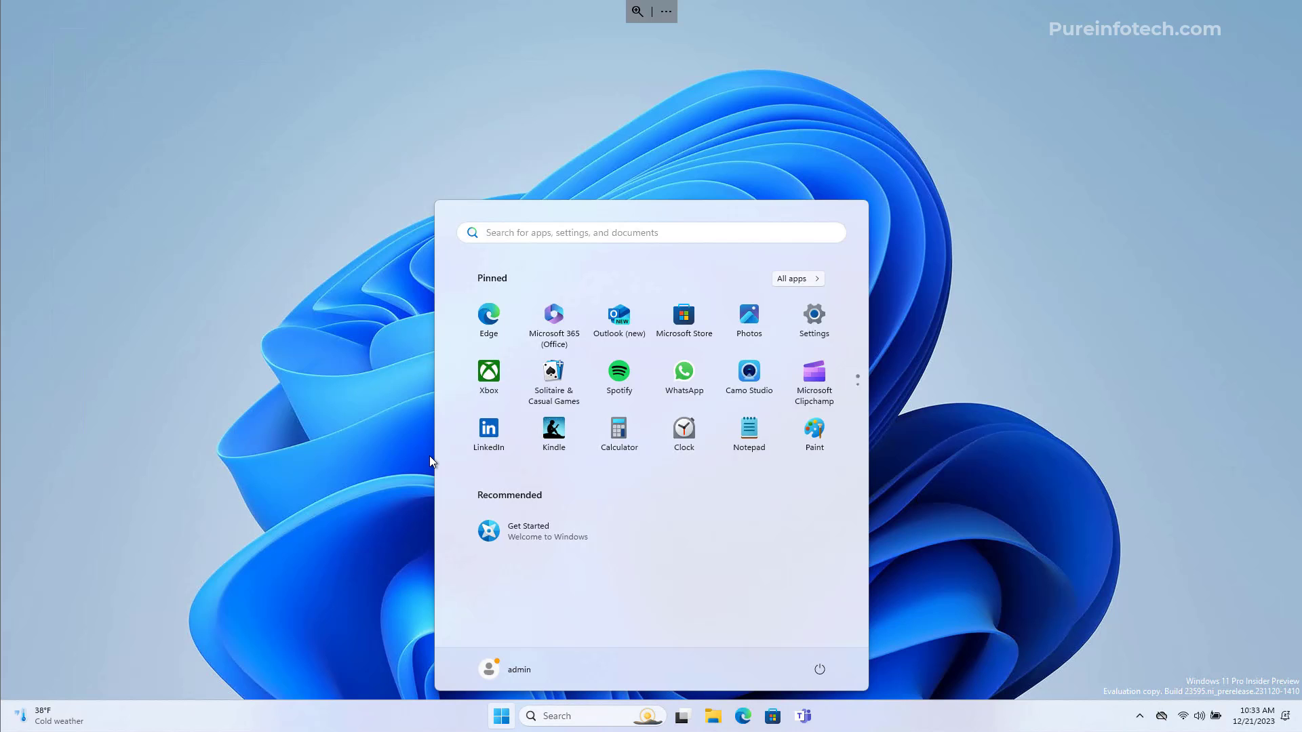
pyautogui.write('regedit')
pyautogui.press('Return')
pyautogui.click(588, 467)
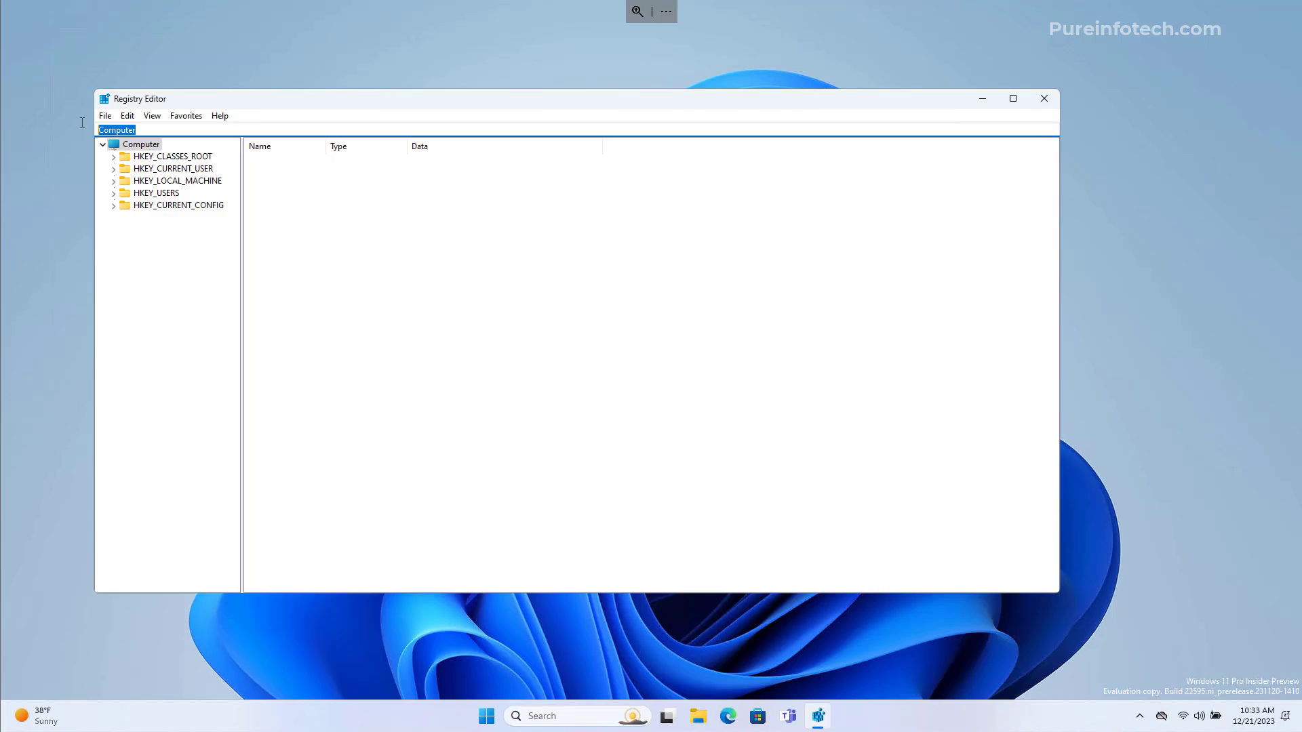
pyautogui.write('HKEY_LOCAL_MACHINE\\SYSTEM\\CurrentControlSet\\Control\\Session Manager\\Power')
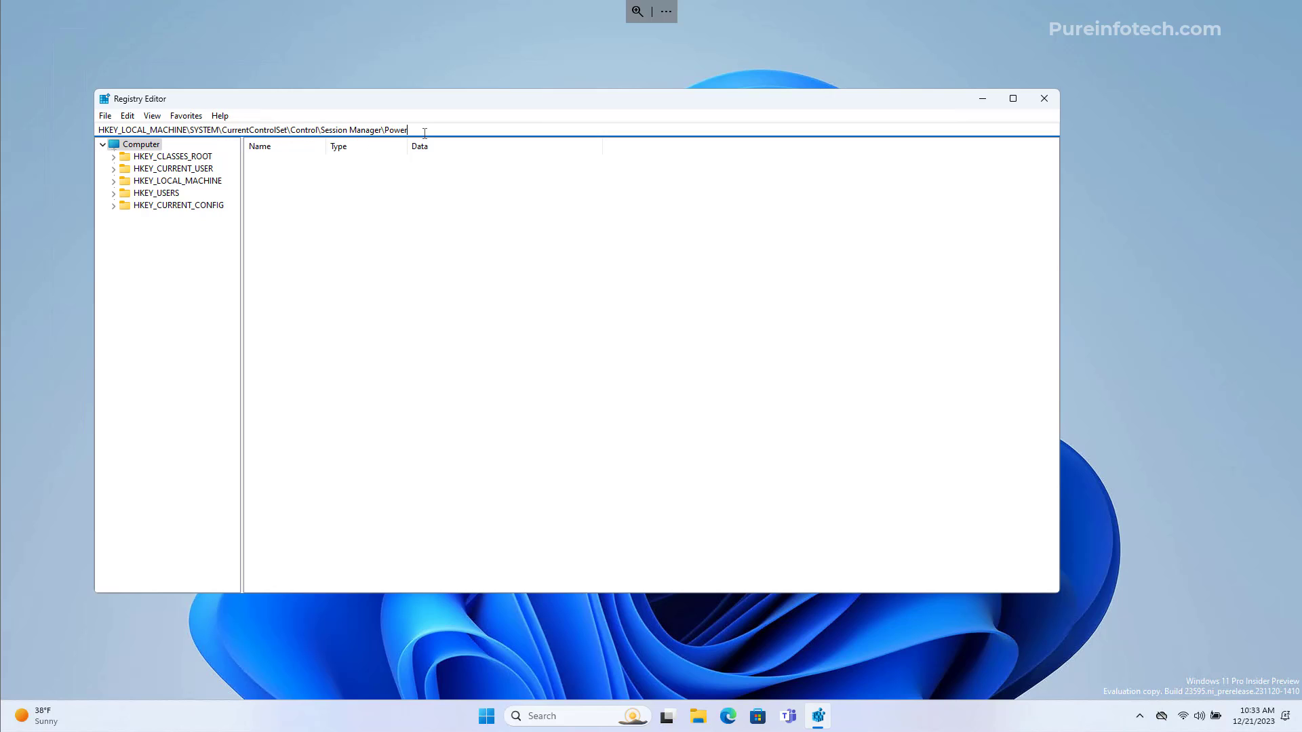
pyautogui.press('Return')
# - Change the HiberbootEnabled value data to 0
pyautogui.moveTo(326, 145); pyautogui.dragTo(464, 145)
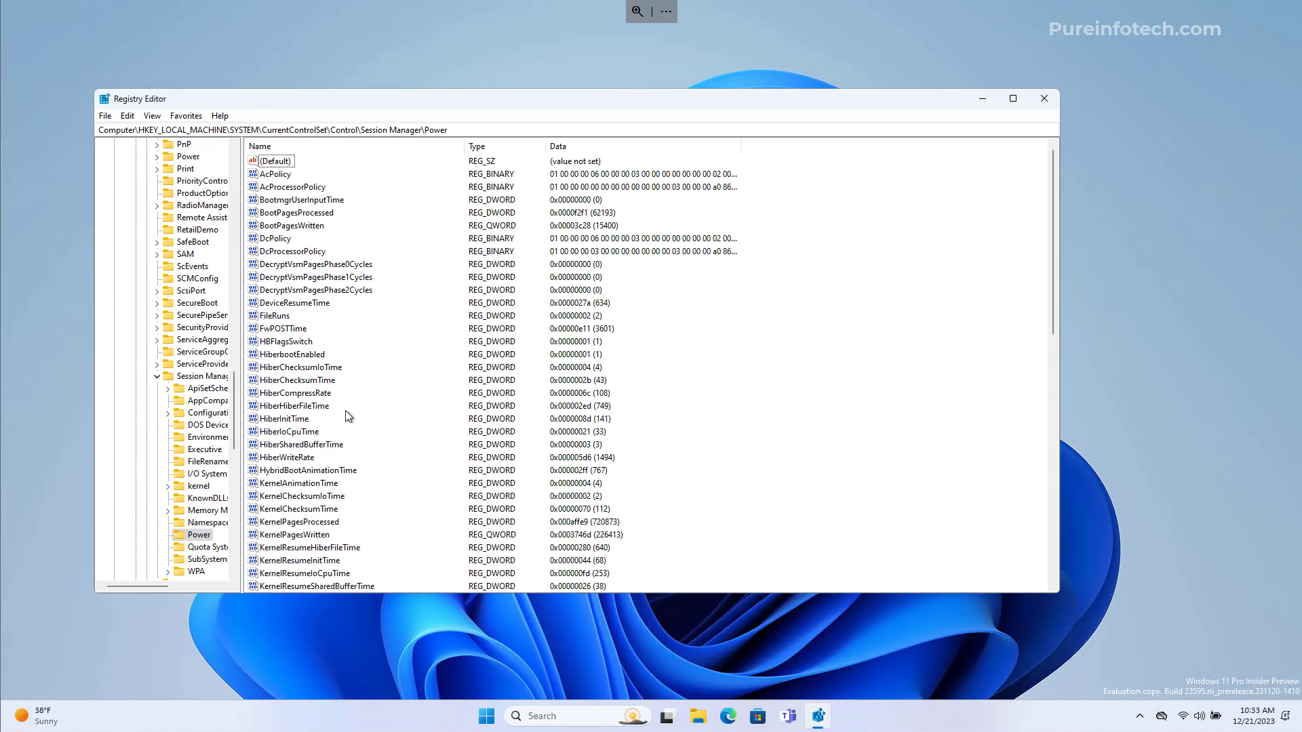
pyautogui.click(295, 355)
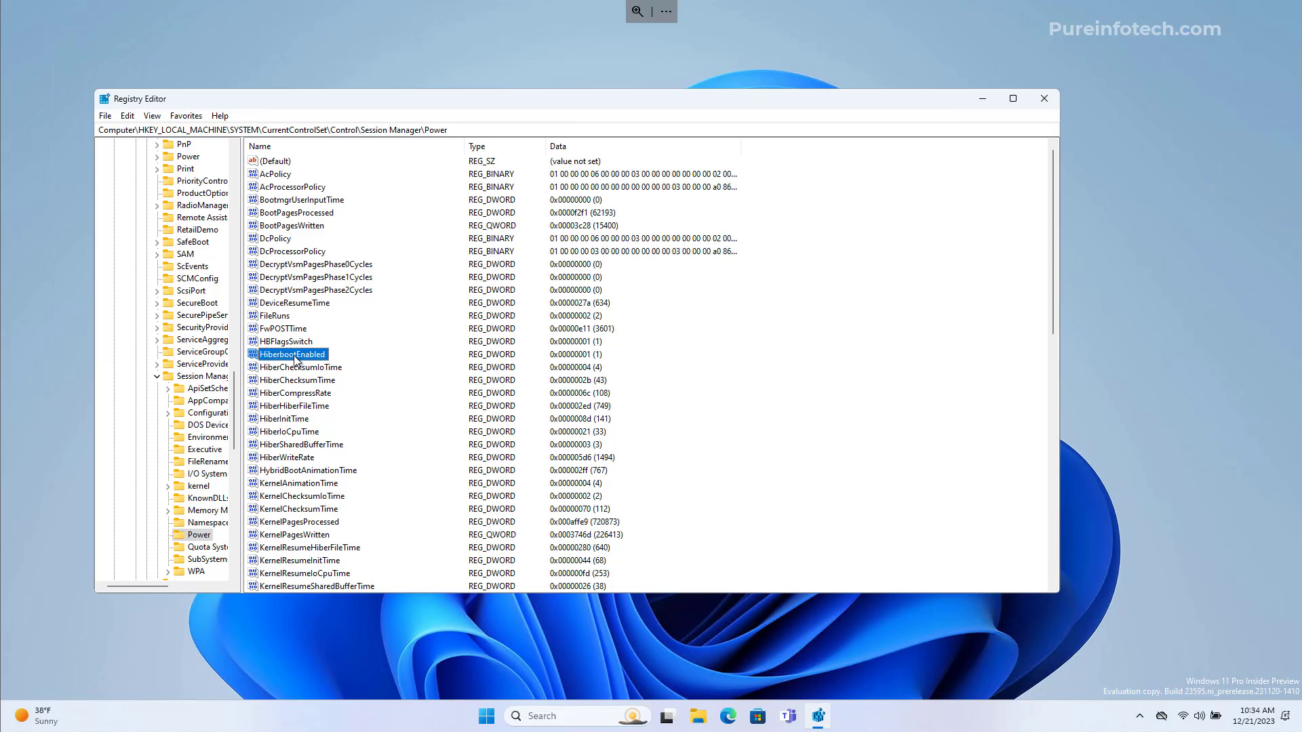
pyautogui.rightClick(296, 360)
pyautogui.click(335, 365)
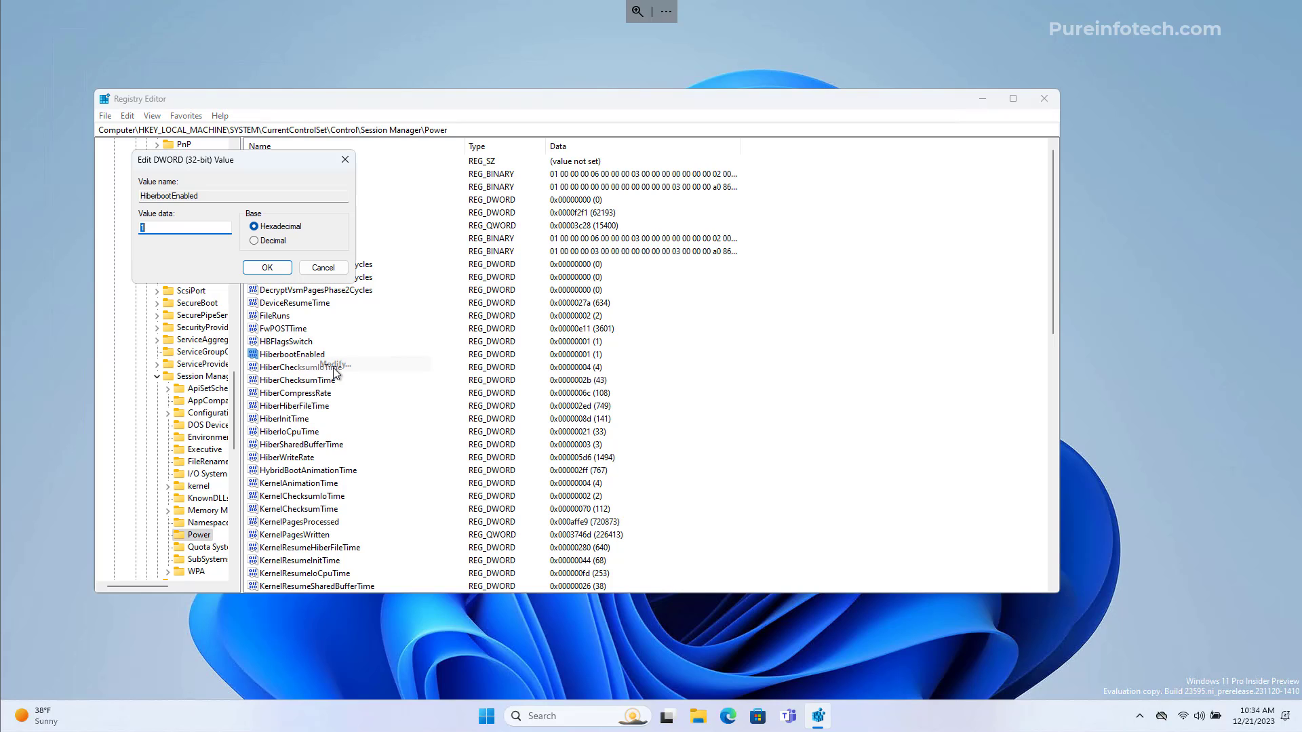
pyautogui.write('0')
pyautogui.click(269, 268)
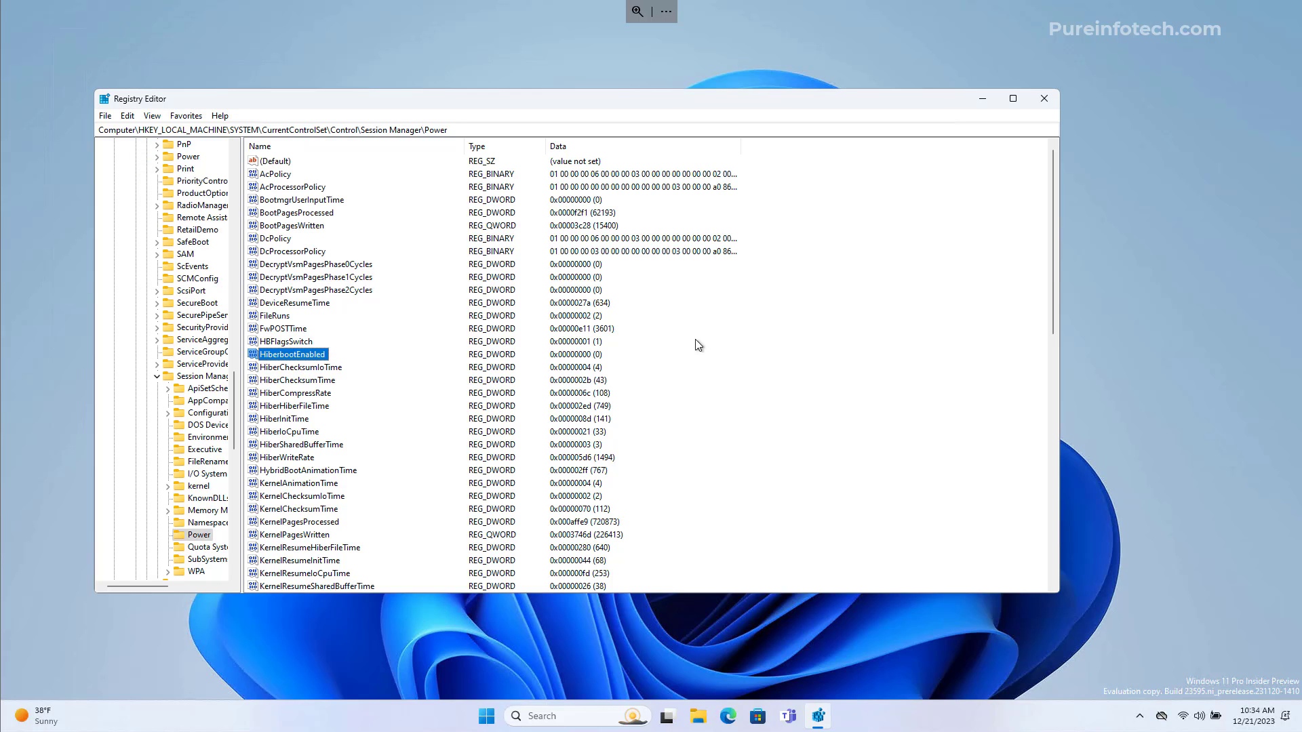
# - Set HiberbootEnabled back to 1
pyautogui.click(935, 362)
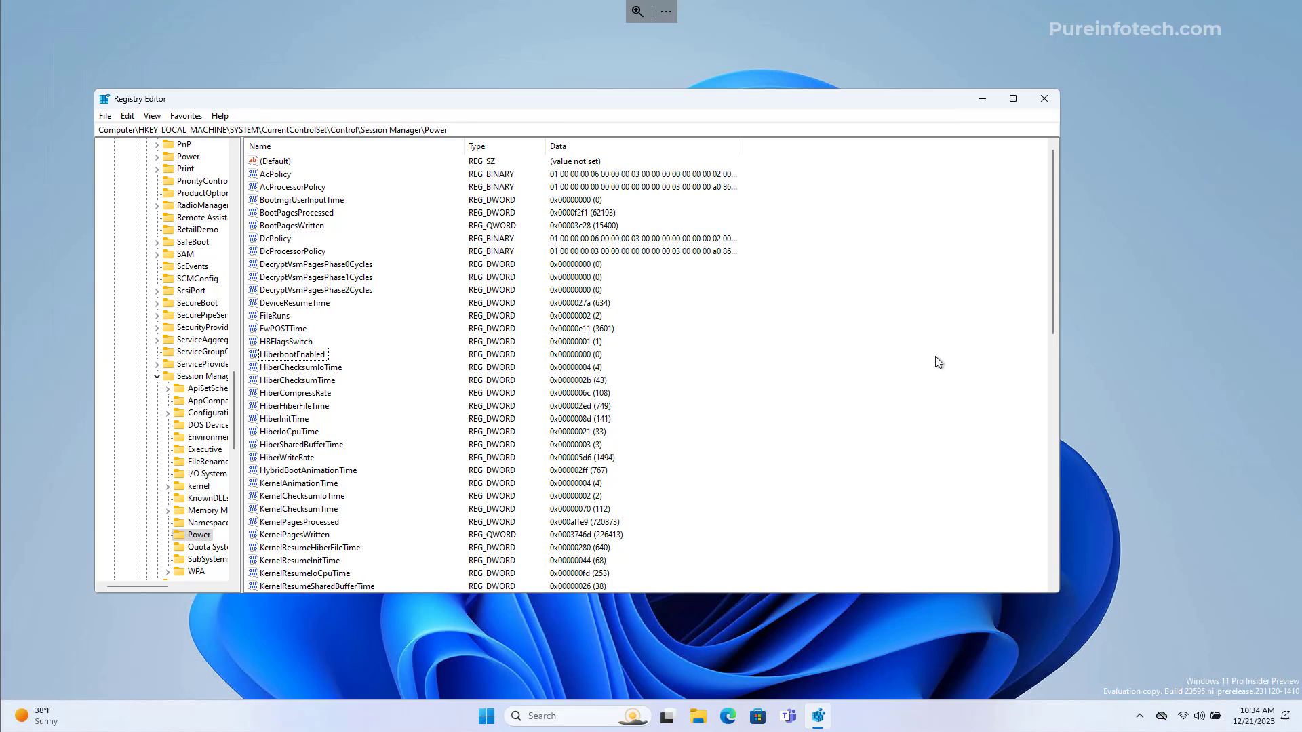
pyautogui.moveTo(474, 129); pyautogui.dragTo(98, 130)
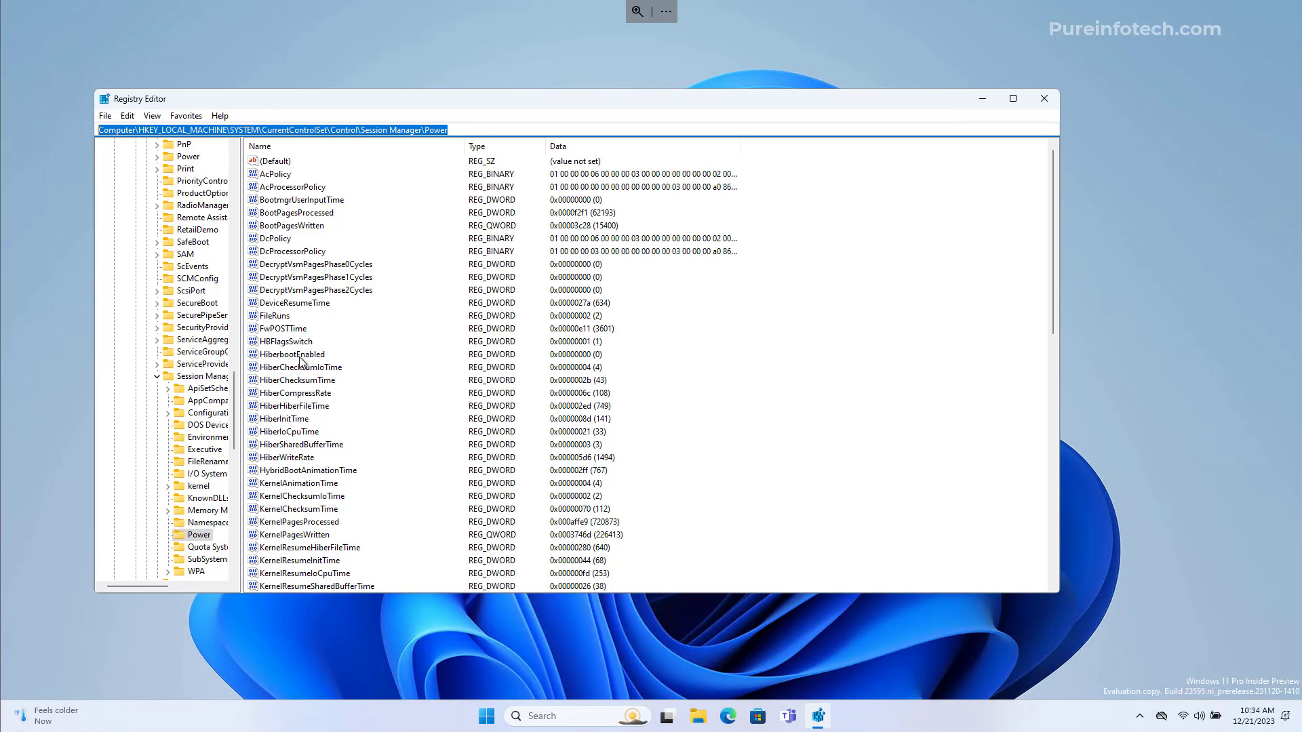
pyautogui.rightClick(301, 359)
pyautogui.click(331, 368)
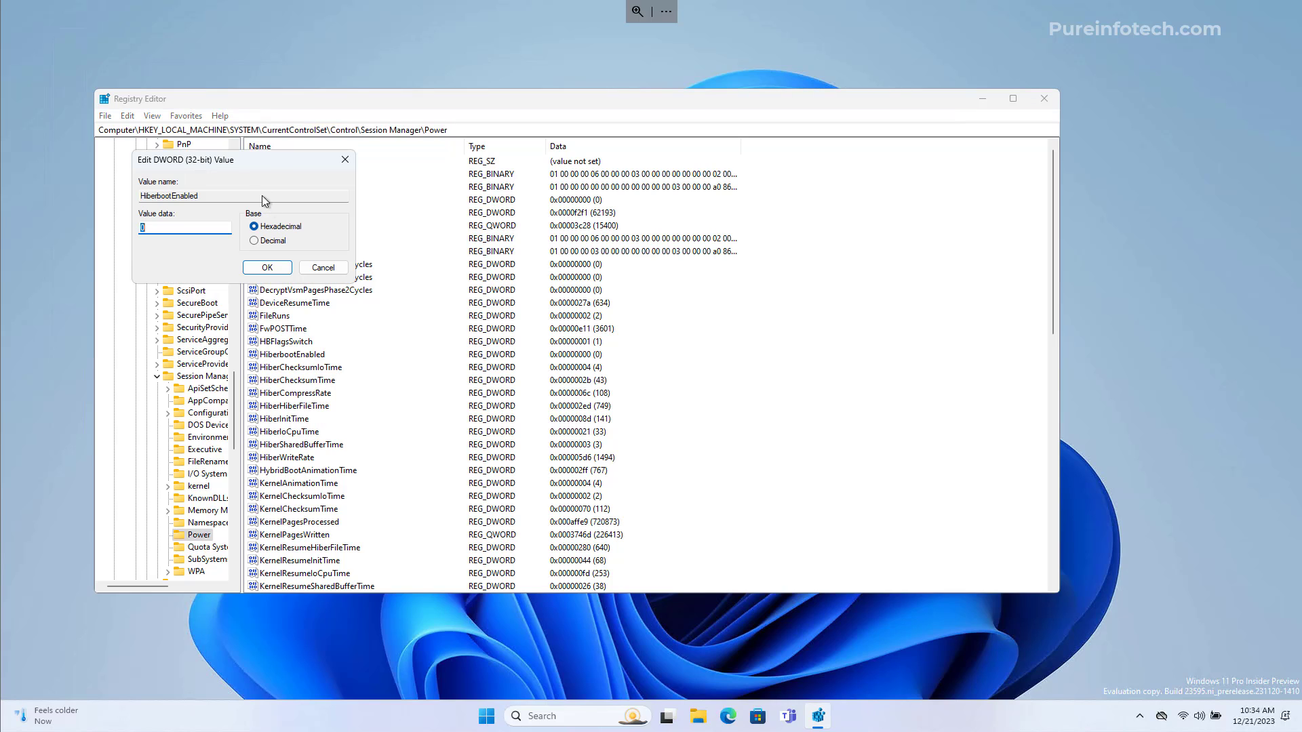
pyautogui.moveTo(250, 161); pyautogui.dragTo(332, 212)
pyautogui.click(259, 279)
pyautogui.write('1')
pyautogui.click(349, 318)
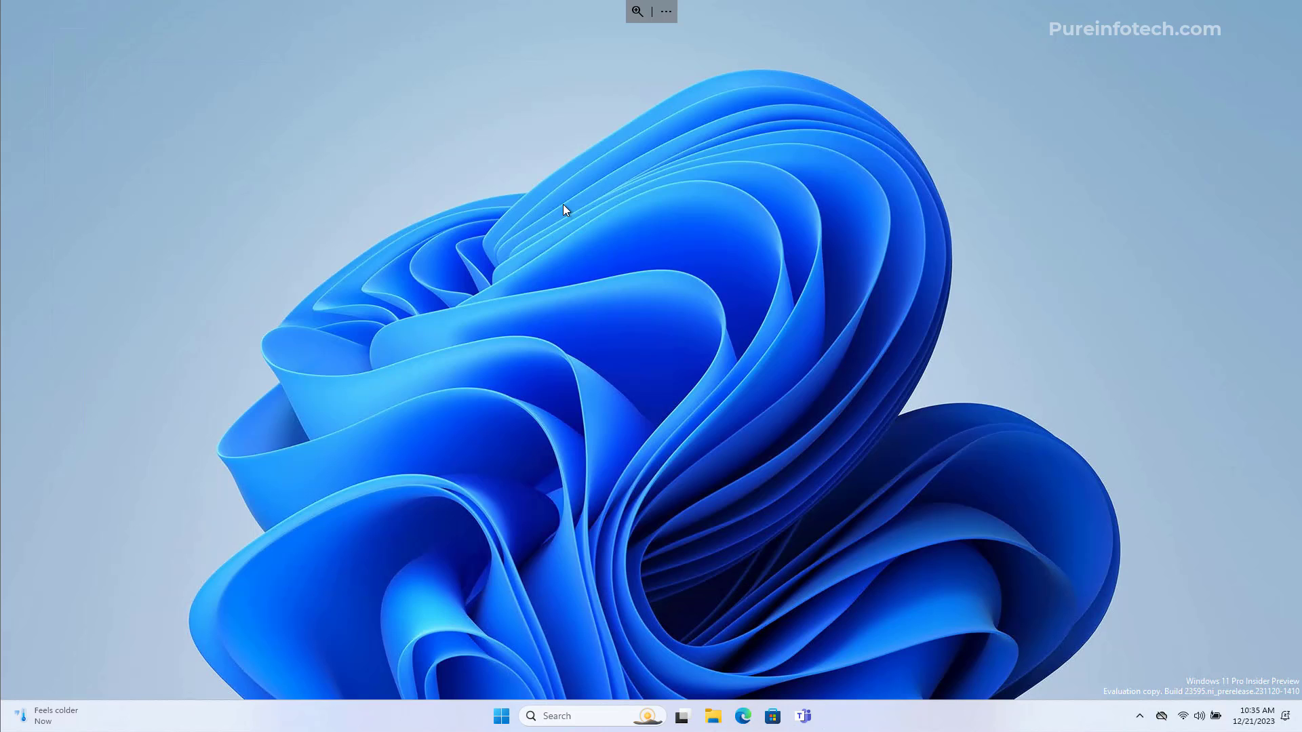